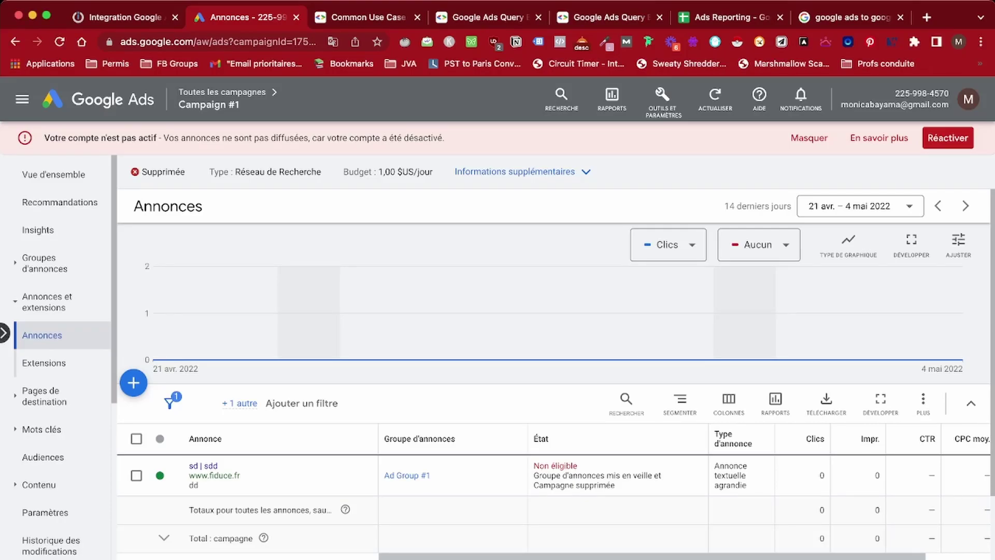
scroll(51, 282, down, 4)
click(39, 282)
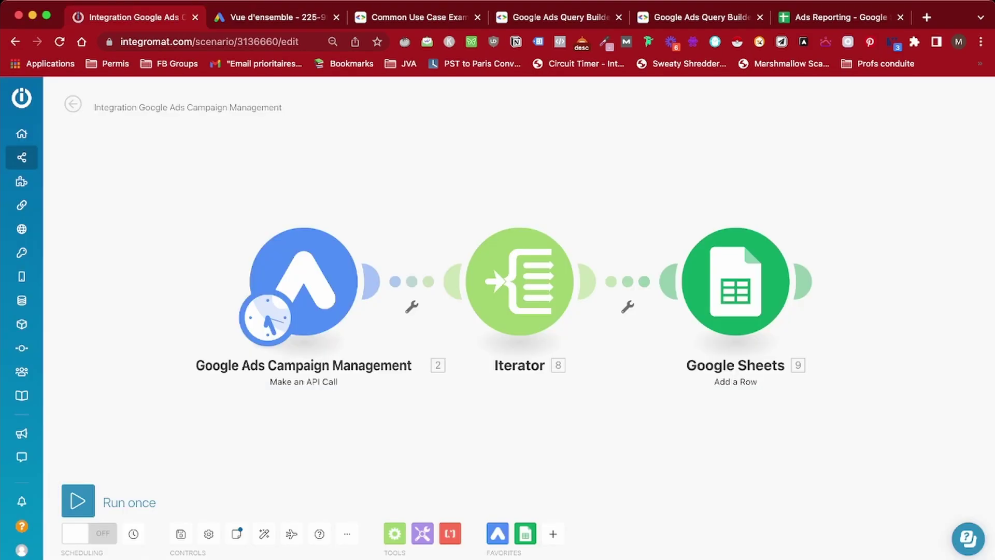
click(78, 501)
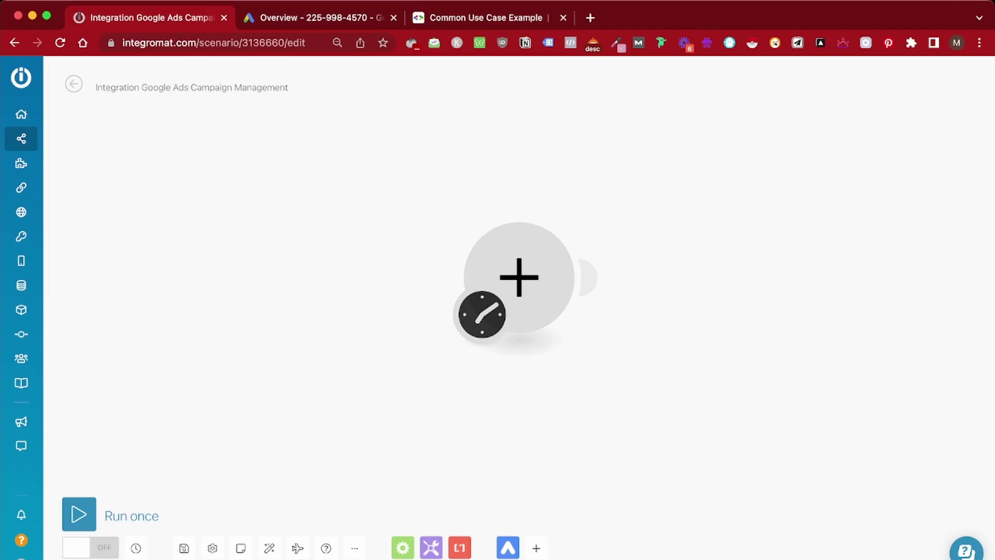
Add the Google Ads Campaign Management "Make an API Call" module as the scenario's first module.
click(519, 278)
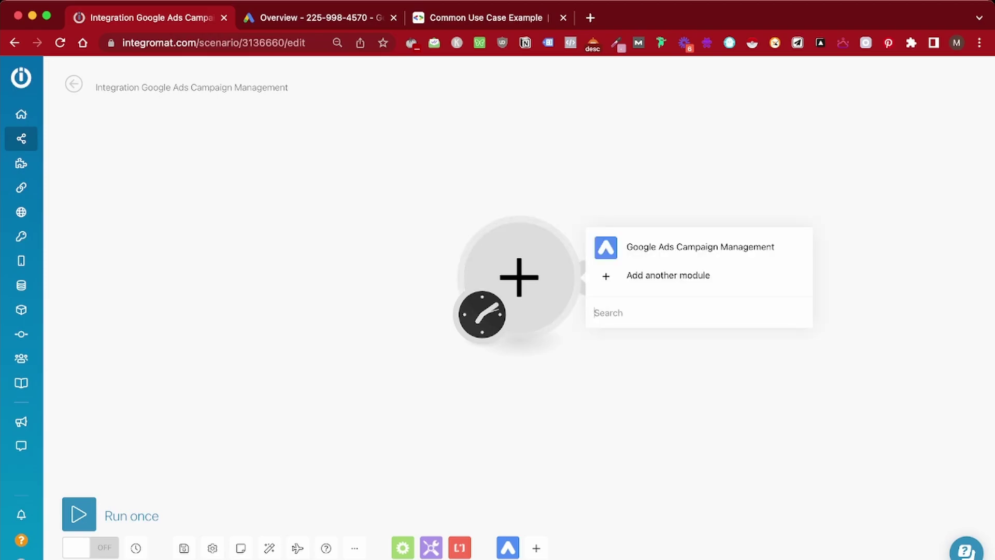
click(699, 247)
scroll(700, 376, down, 5)
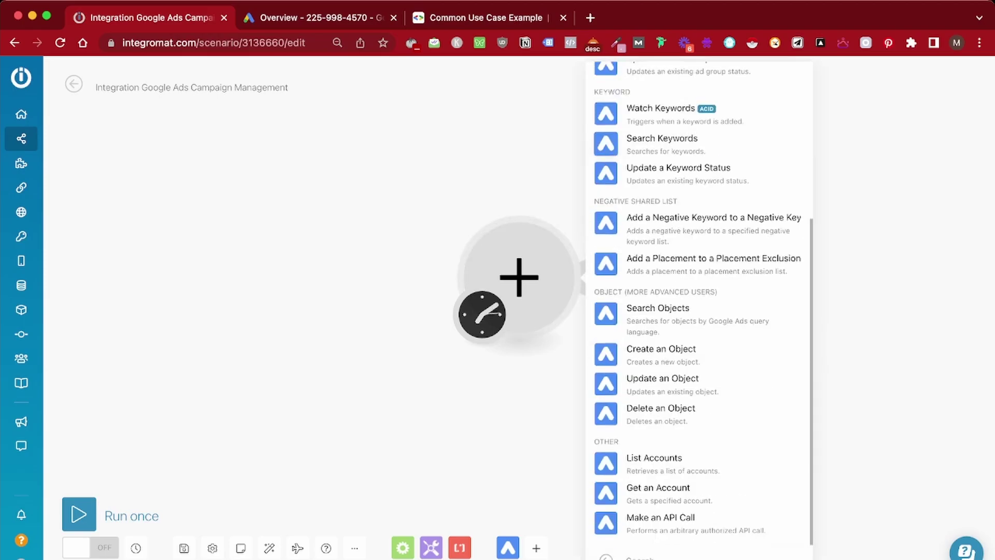
click(661, 523)
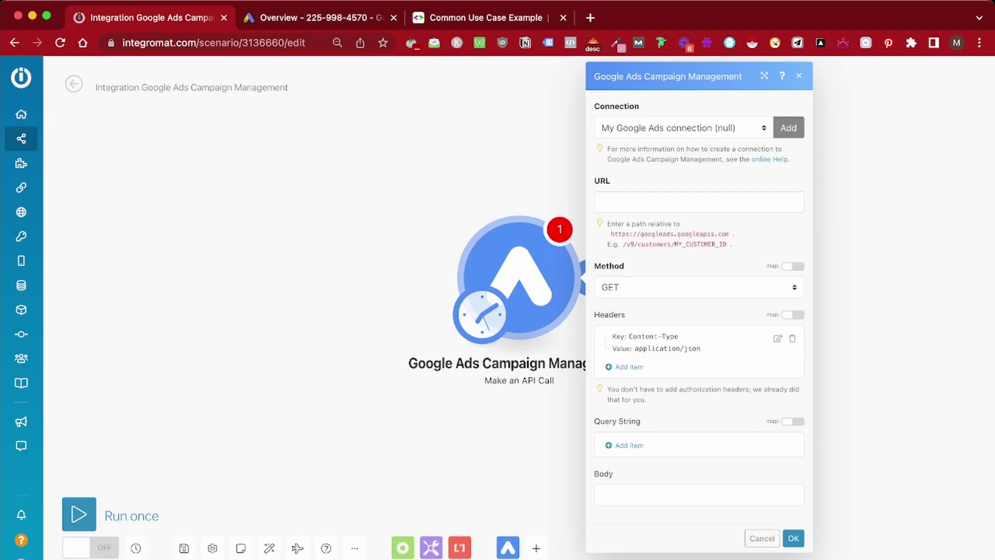
click(789, 127)
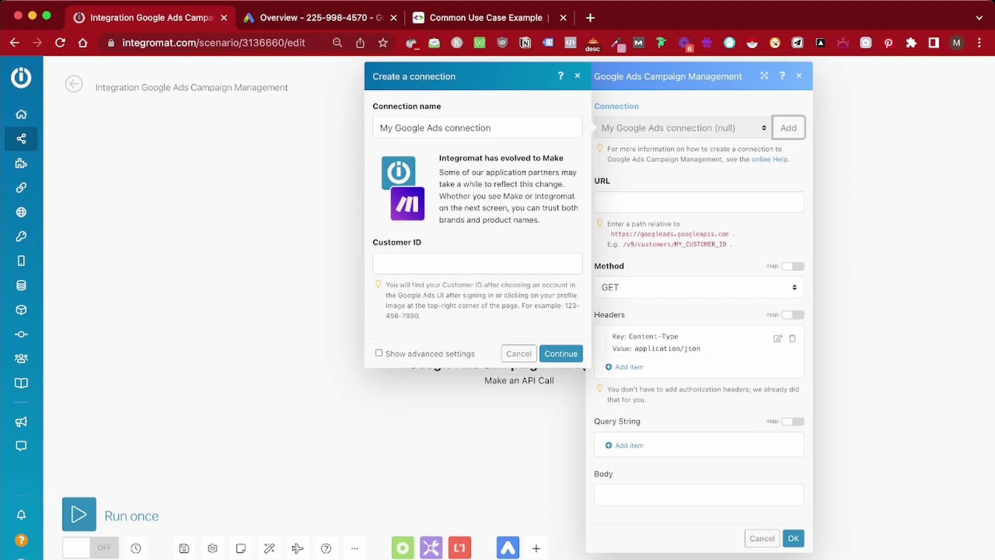
click(332, 17)
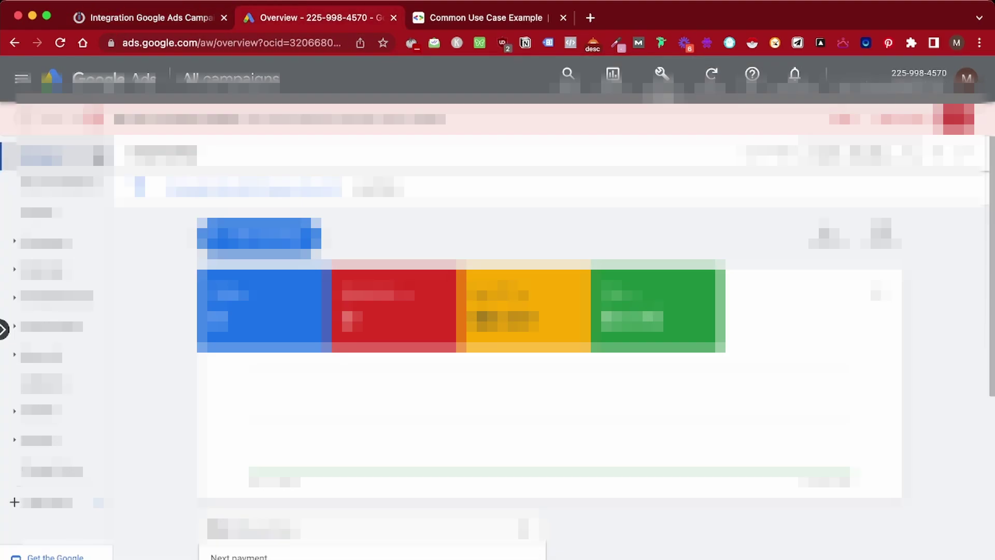
drag(891, 73, 947, 73)
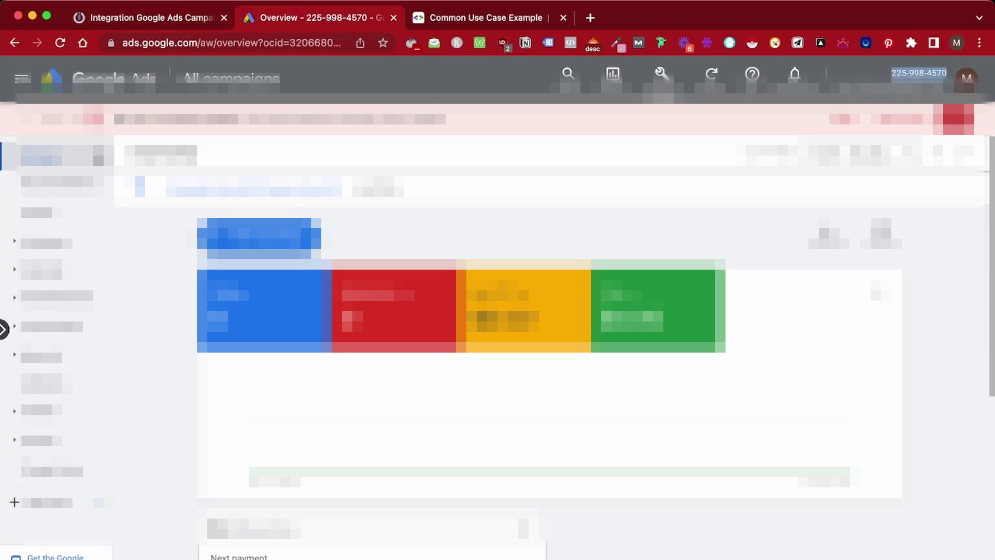
key(ctrl+shift+Tab)
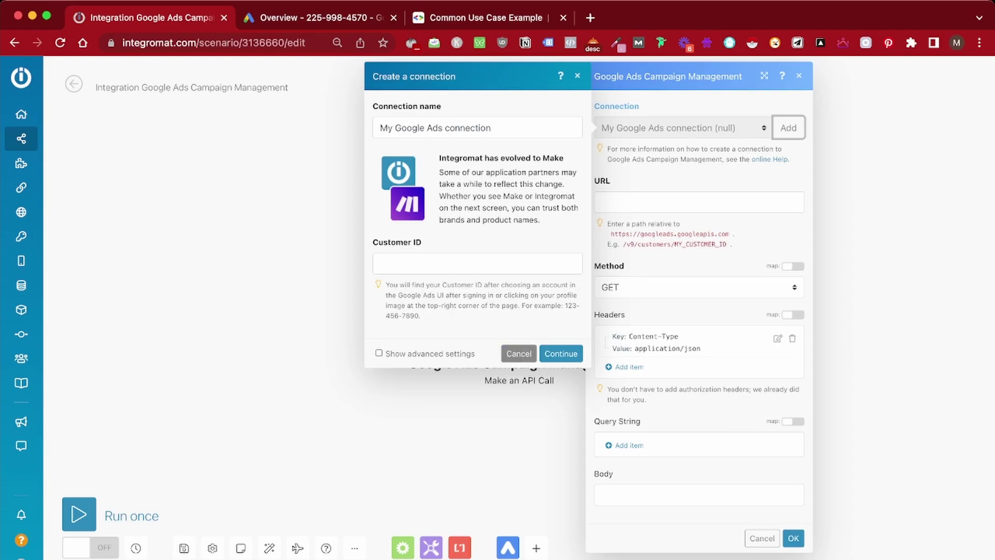
click(519, 354)
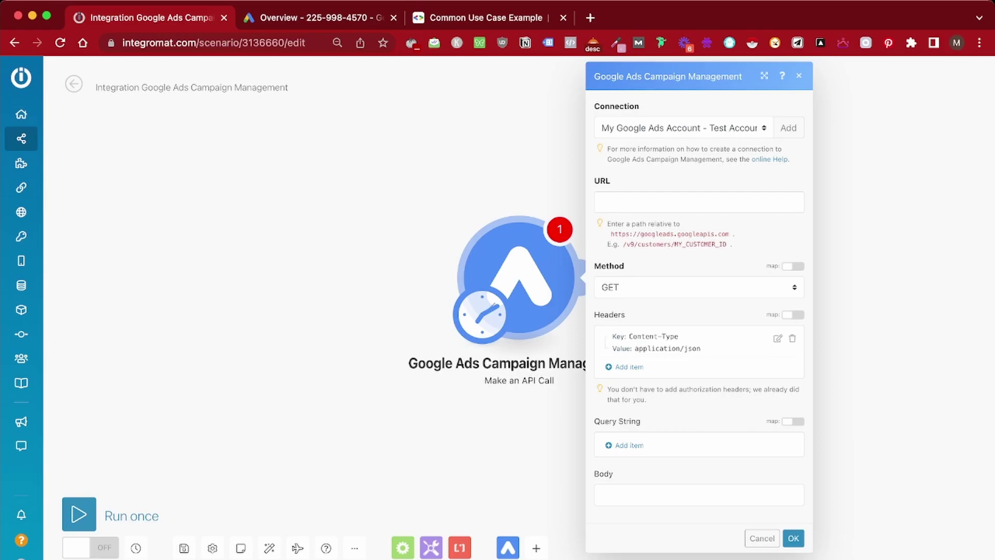
Copy the path /v10/customers/{customer_id}/googleAds:searchStream from the Google Ads API docs' complete HTTP request sample into the API call module's URL.
key(ctrl+shift+Tab)
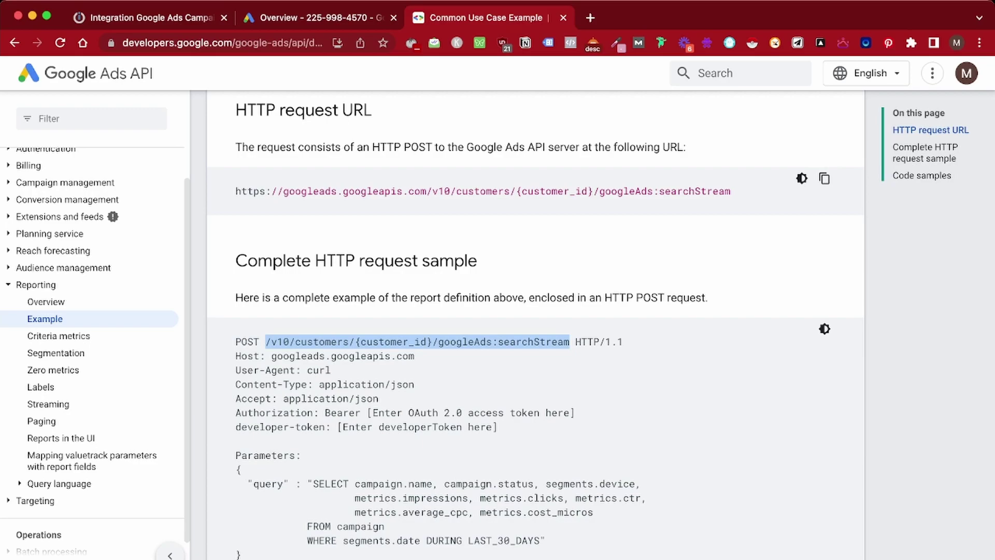
click(418, 342)
scroll(535, 321, down, 2)
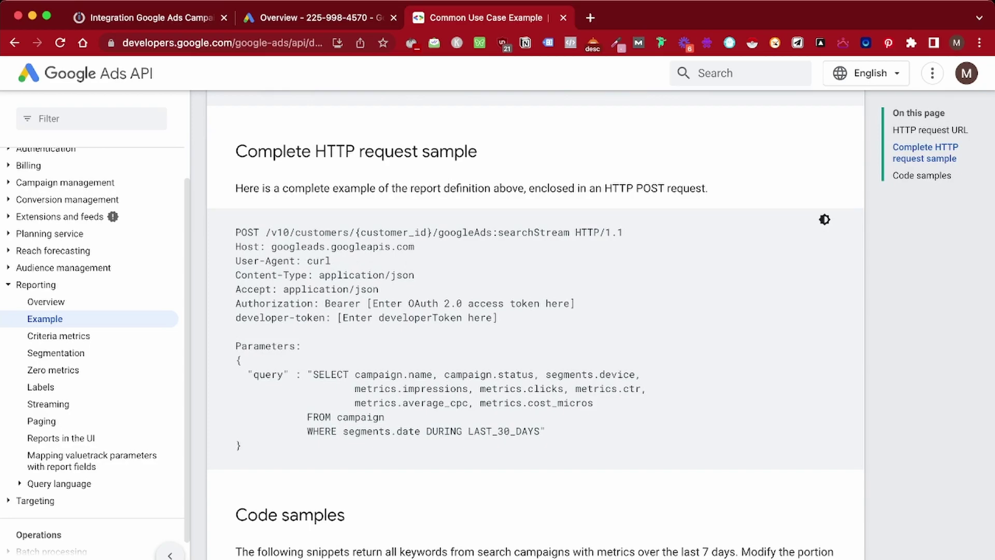
drag(266, 232, 570, 233)
key(super+c)
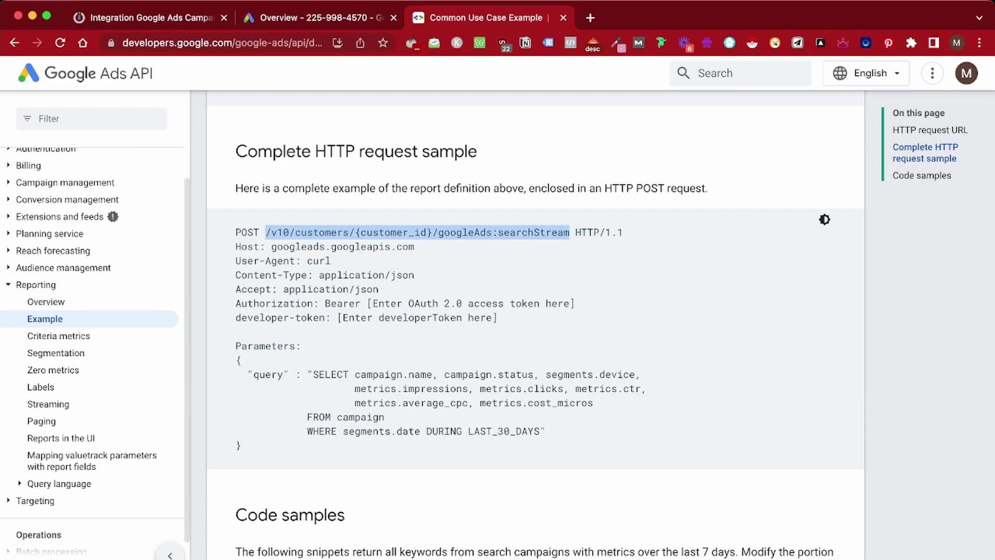
click(151, 17)
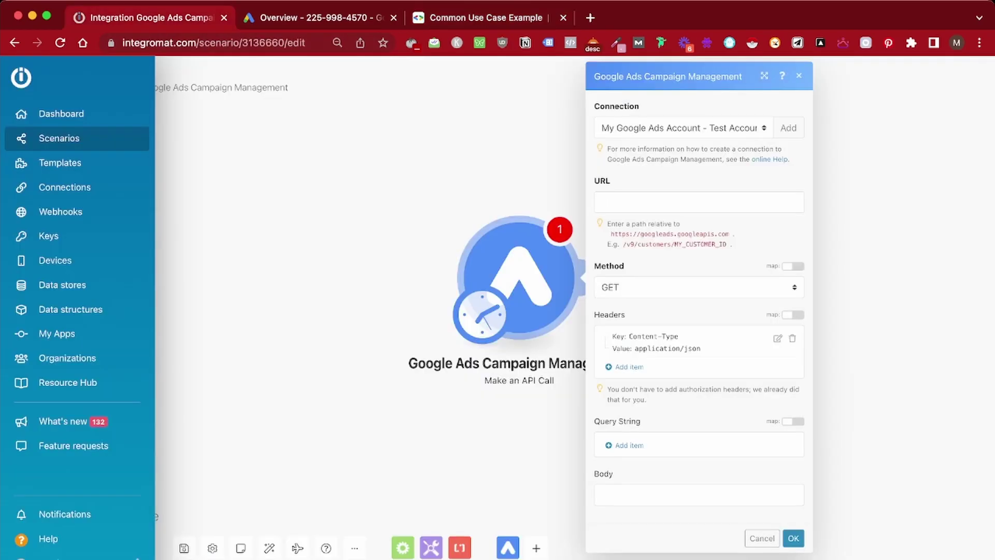
click(698, 202)
key(super+v)
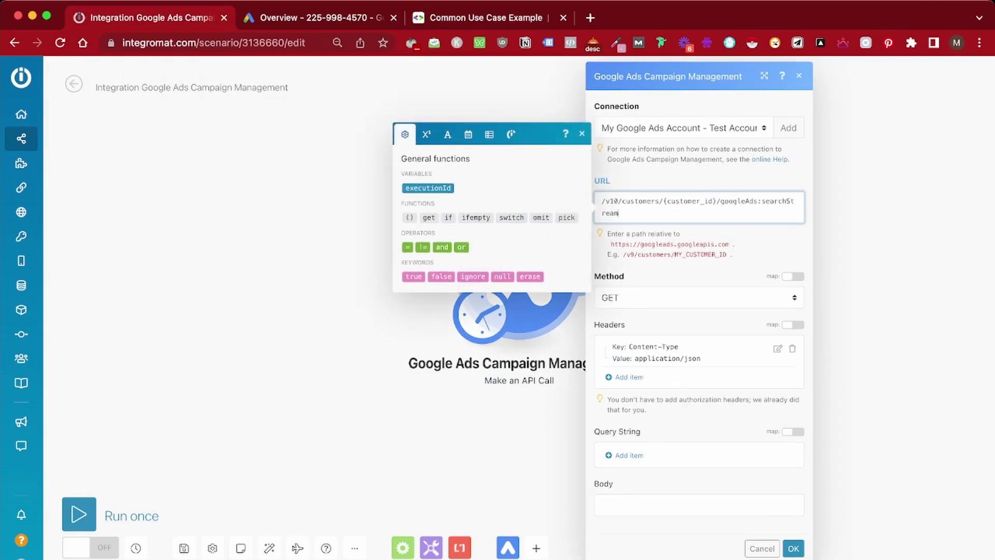
Replace the {customer_id} placeholder and its braces in the URL with the customer ID from the Google Ads account.
double_click(672, 201)
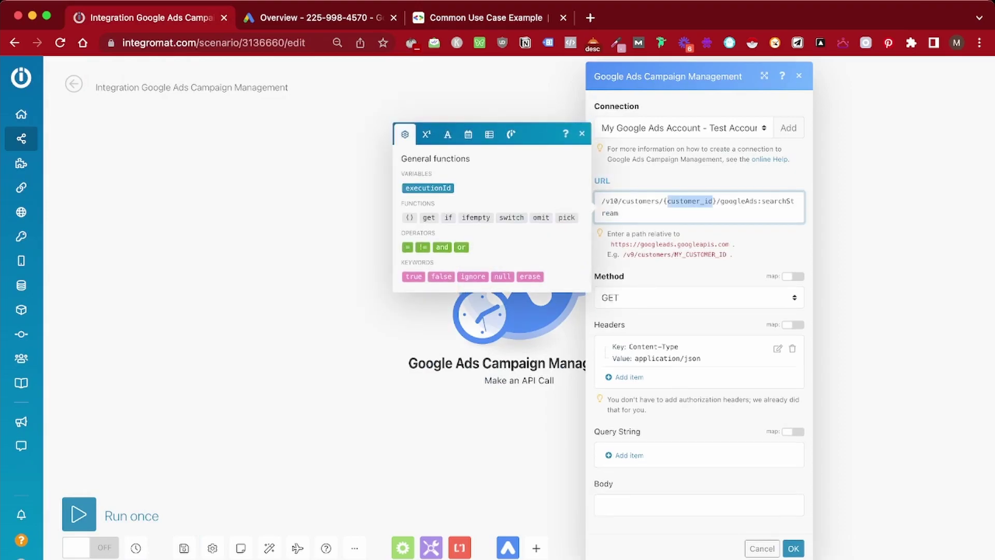
click(716, 202)
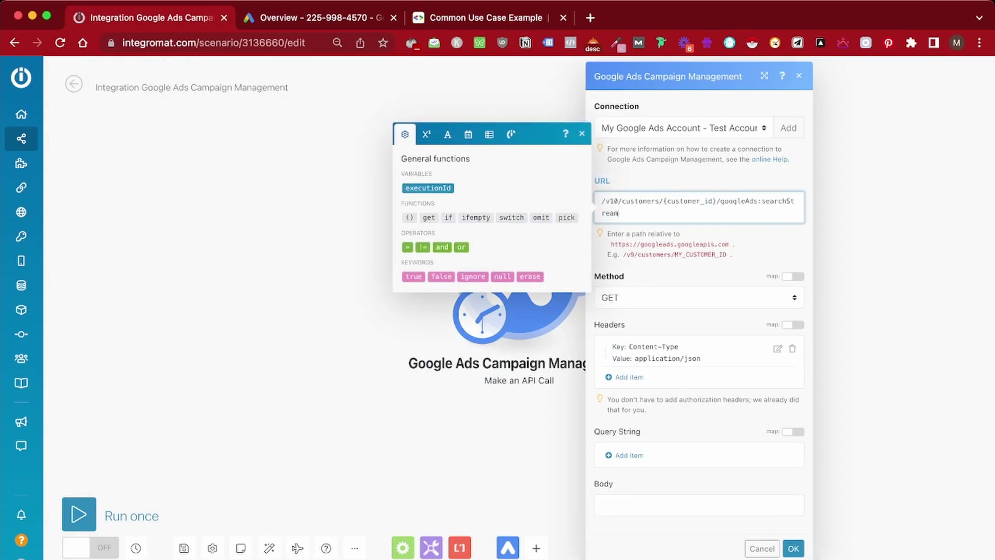
double_click(690, 201)
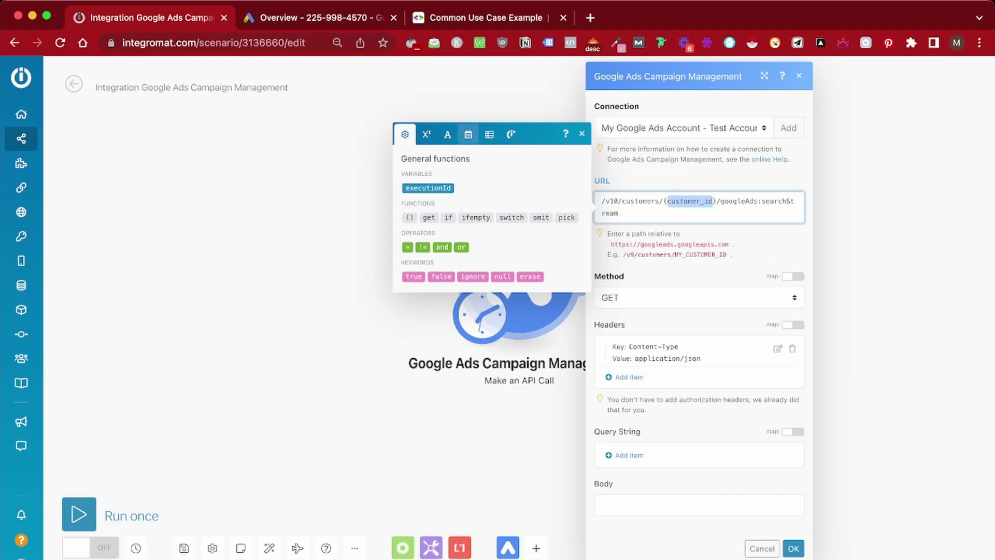
click(320, 18)
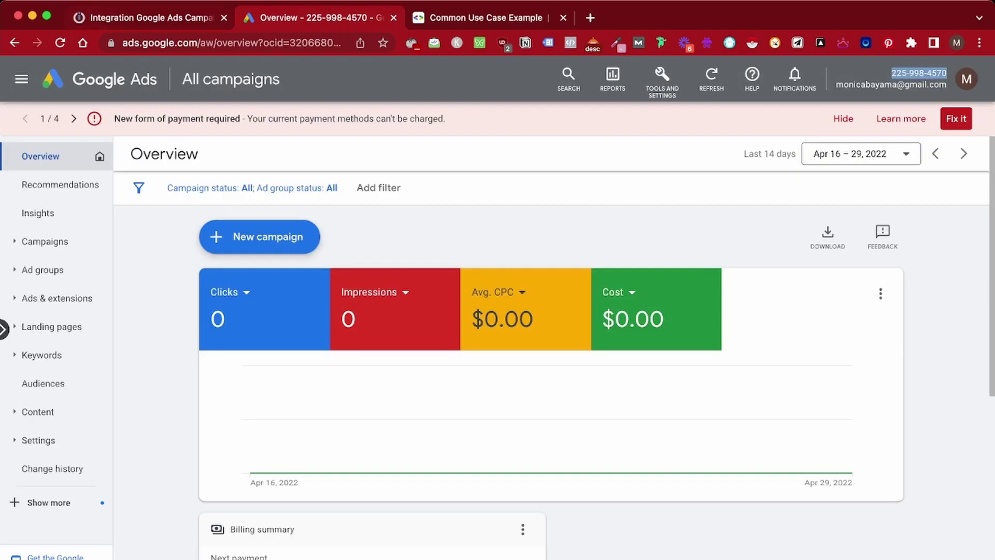
key(ctrl+shift+Tab)
double_click(683, 201)
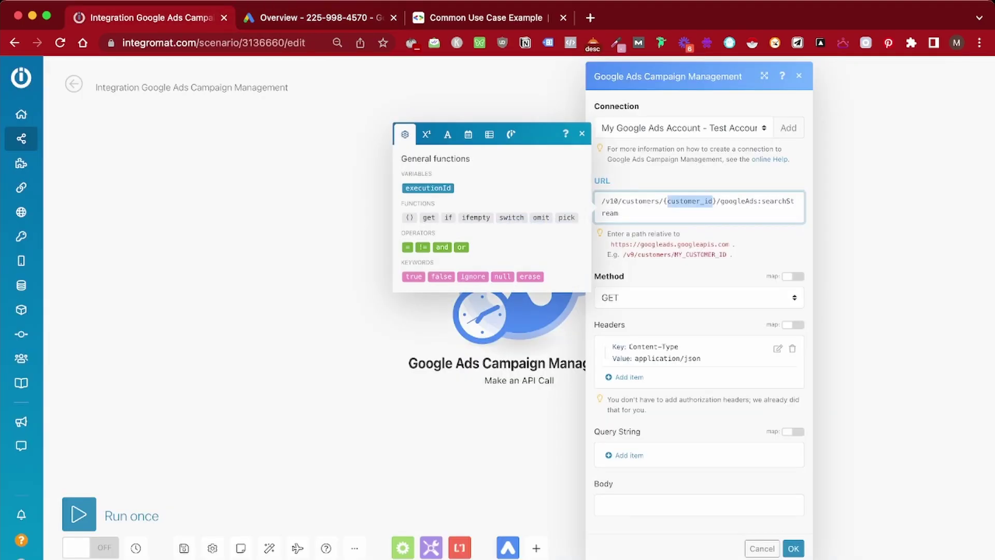
key(BackSpace)
key(BackSpace)
key(BackSpace)
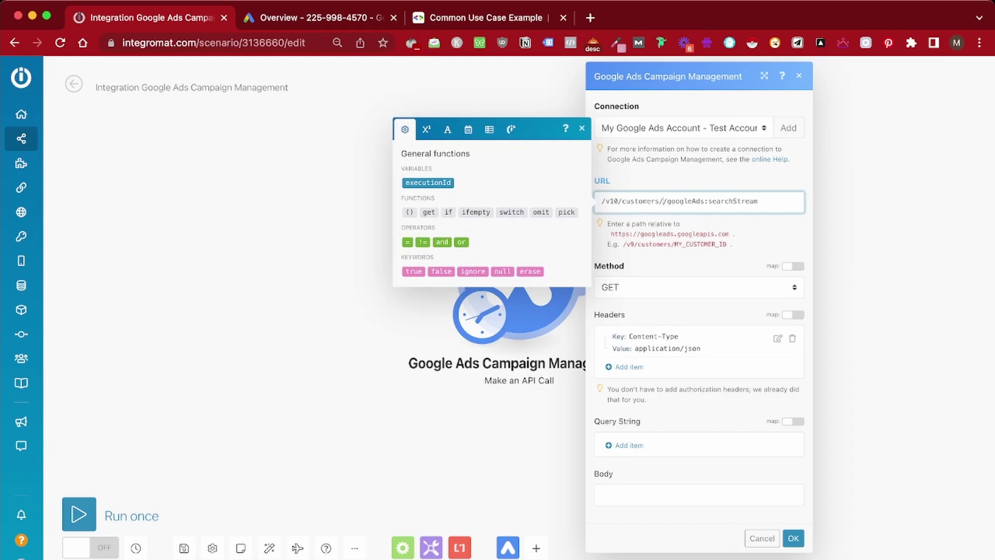
key(super+v)
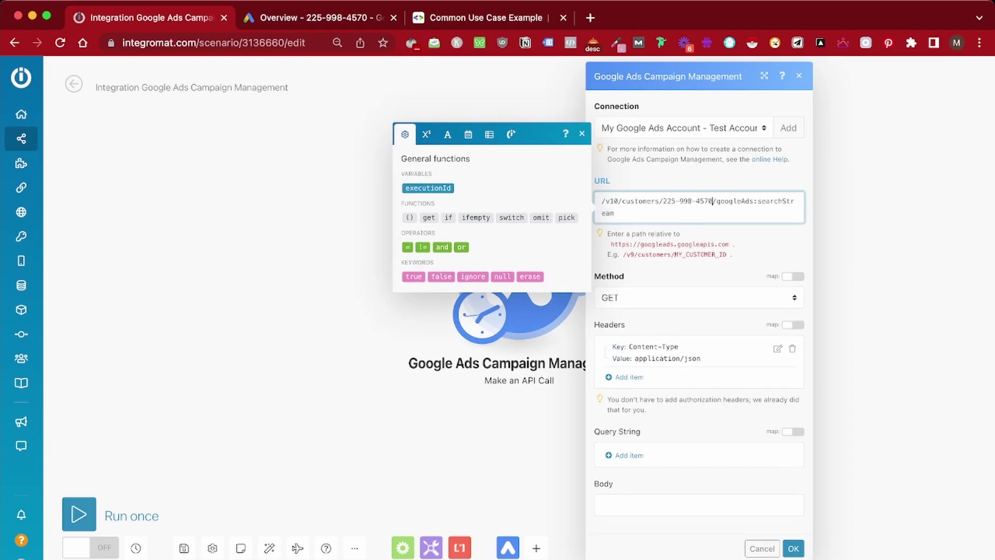
Remove both hyphens from the customer ID in the API call URL.
click(680, 201)
key(BackSpace)
click(692, 201)
key(BackSpace)
click(699, 297)
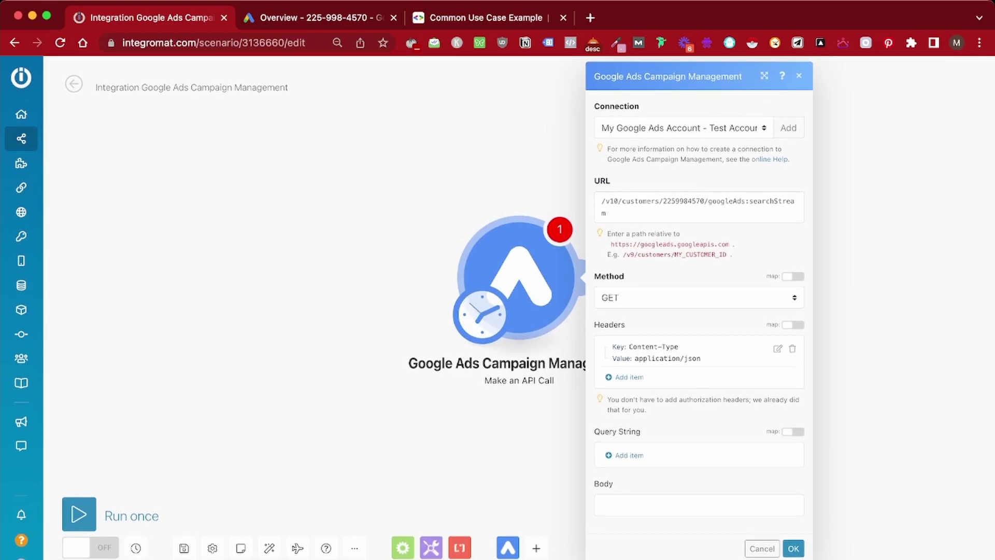
click(699, 505)
click(699, 484)
Open the Google Ads Query Builder page for the campaign resource, google-ads/api/fields/v10/campaign_query_builder, in a new browser tab.
click(590, 17)
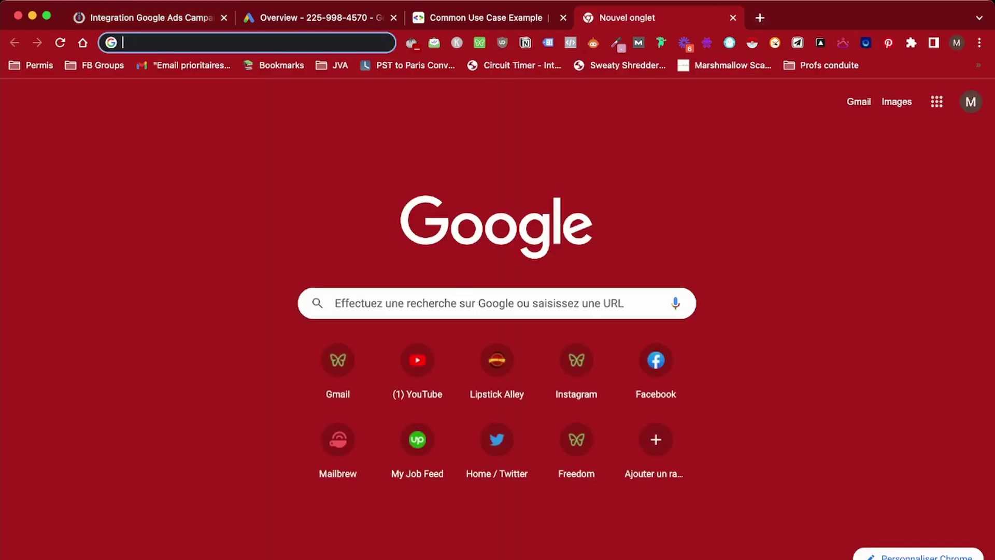
key(super+v)
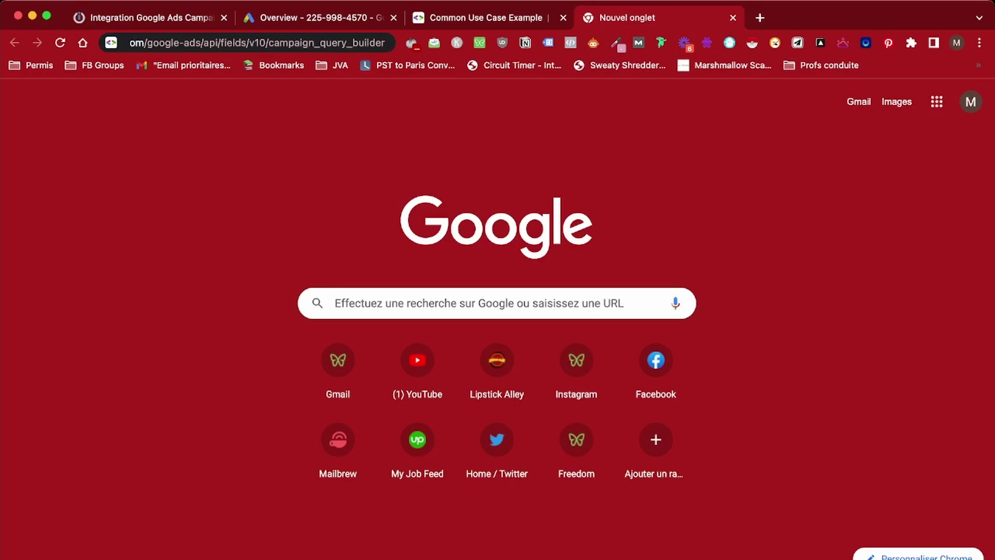
key(Return)
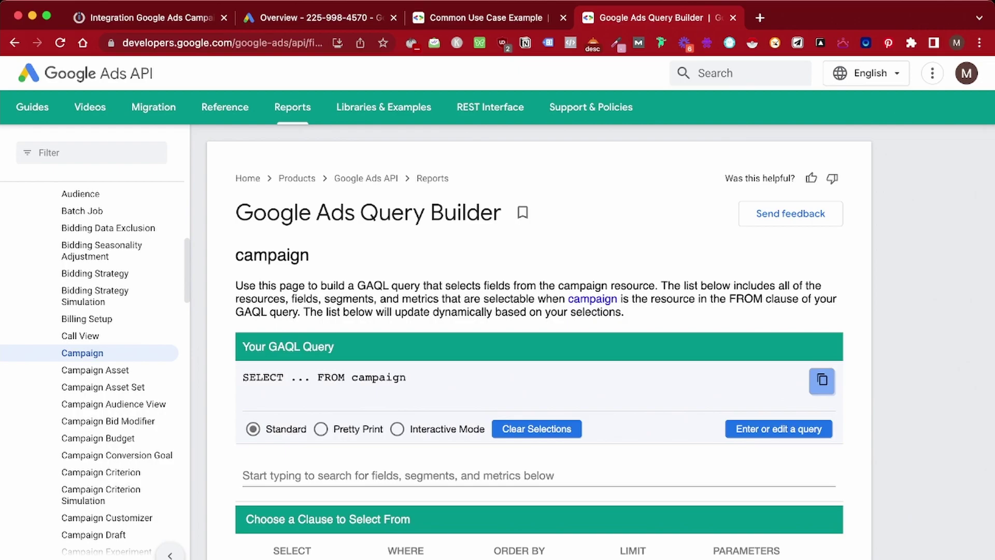
Look through the list of Google Ads API resources available for building a query, from Accessible Bidding Strategy through the keyword resources.
scroll(93, 363, up, 2)
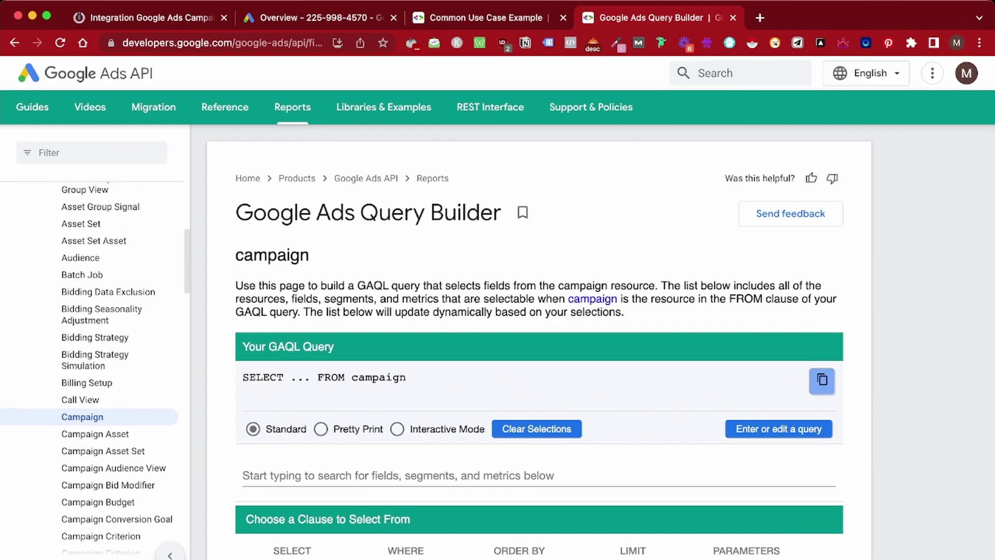
scroll(104, 372, up, 10)
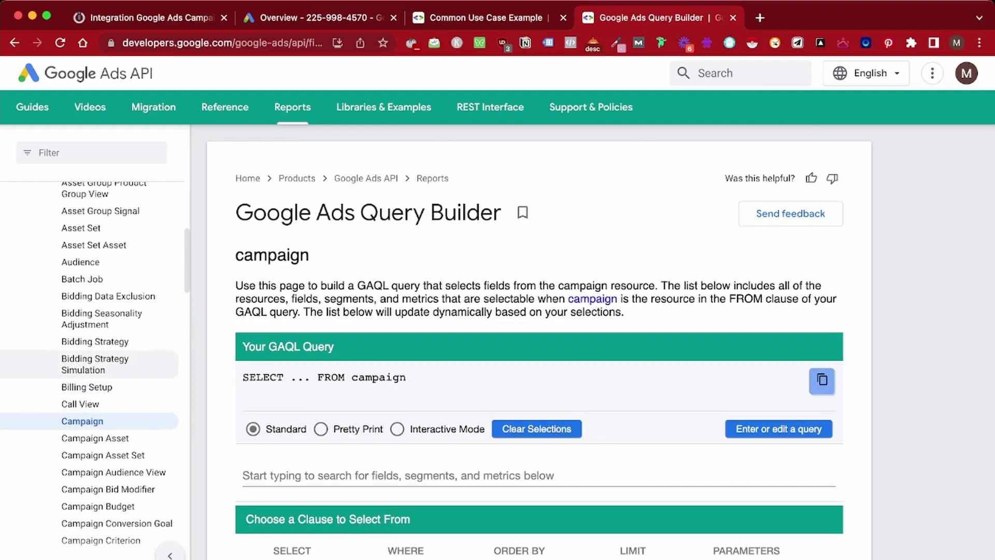
scroll(104, 372, up, 4)
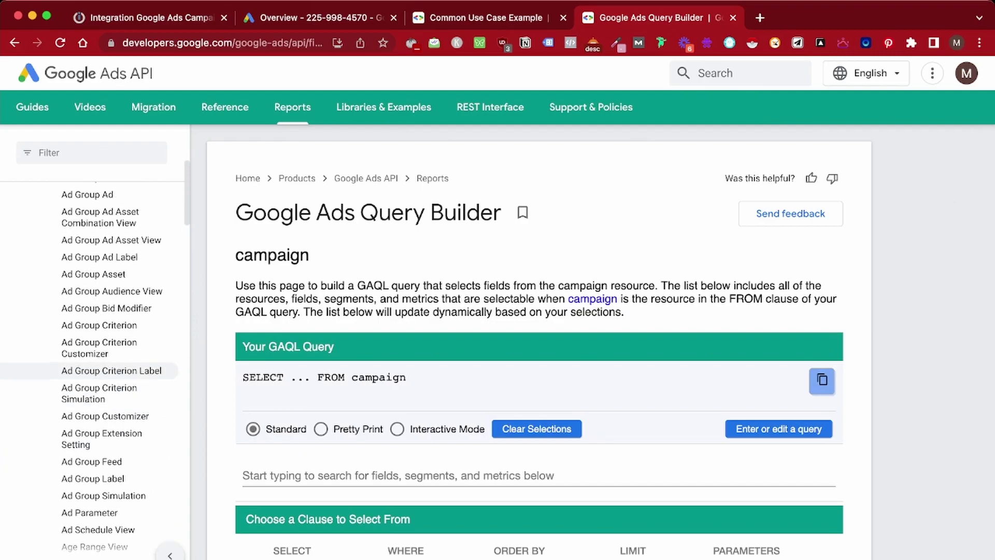
scroll(103, 372, up, 3)
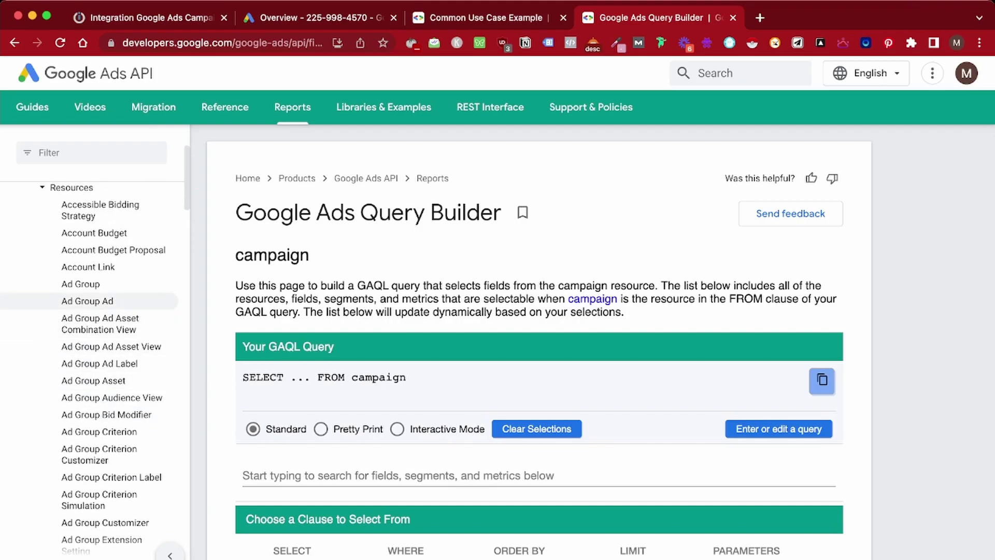
scroll(103, 364, down, 20)
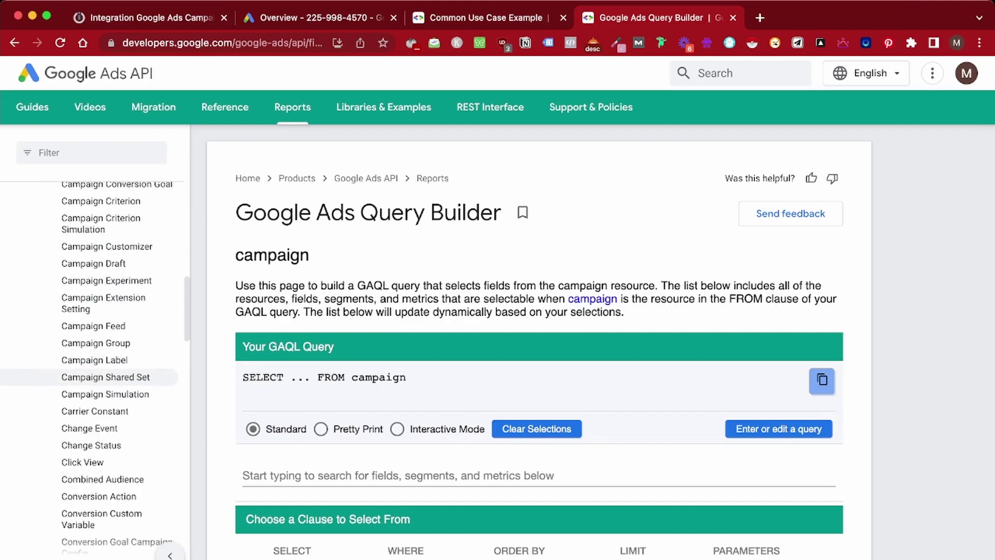
scroll(103, 363, down, 9)
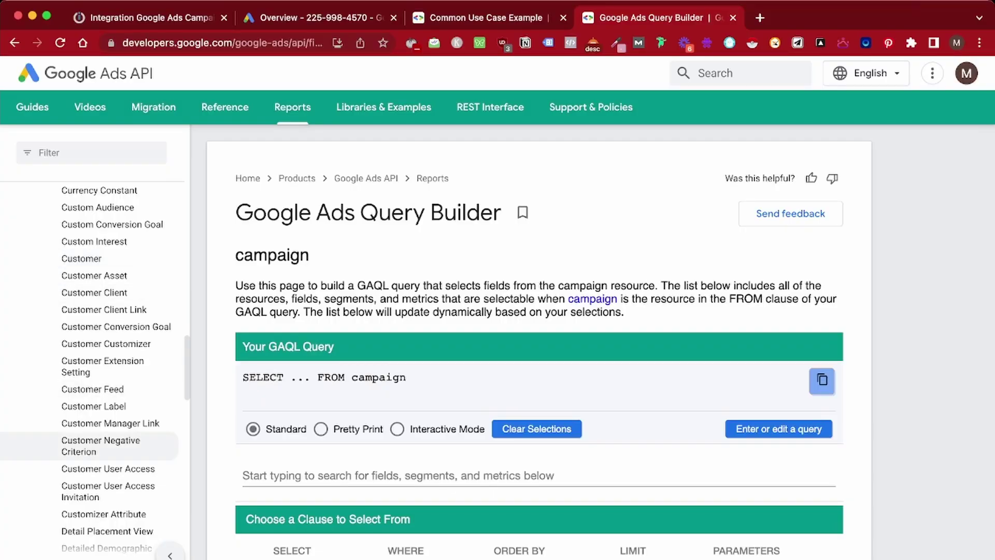
scroll(104, 496, down, 5)
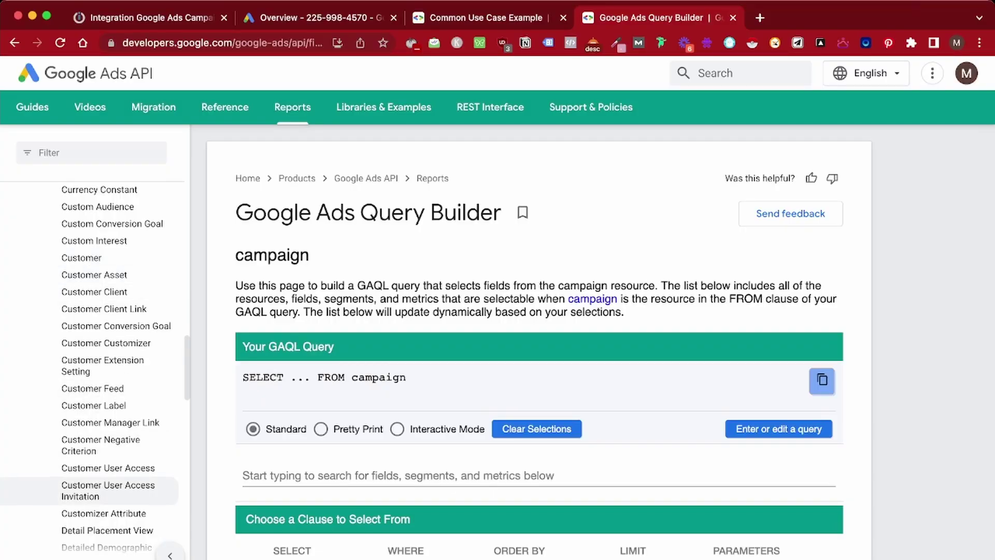
scroll(103, 500, down, 4)
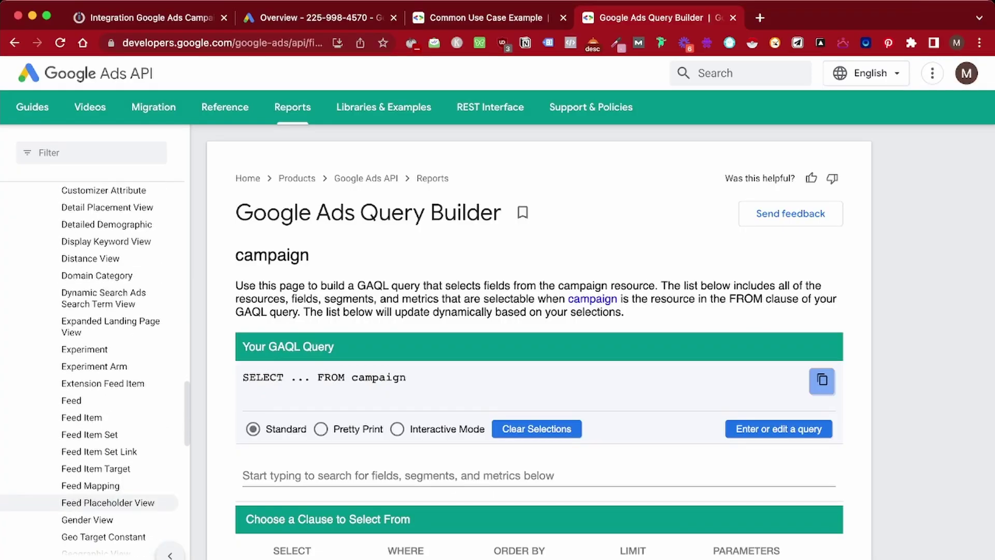
scroll(104, 502, down, 10)
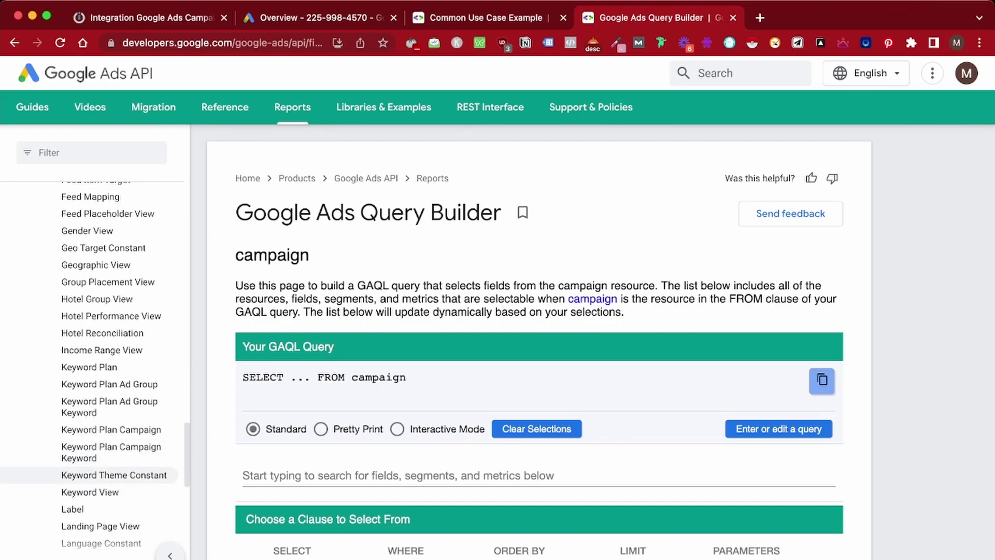
Add campaign.name from the attribute resource fields to the query's SELECT clause.
scroll(103, 467, down, 9)
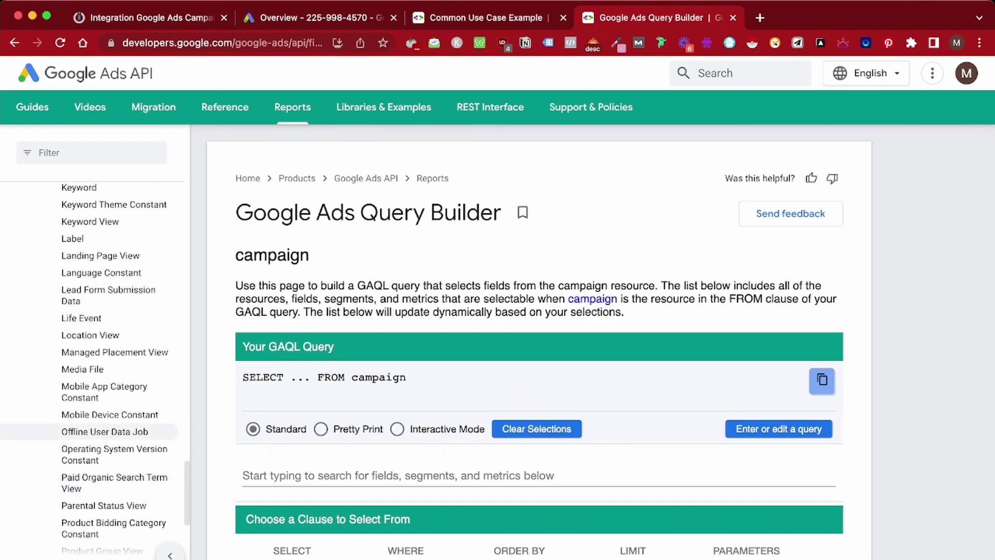
scroll(103, 376, down, 11)
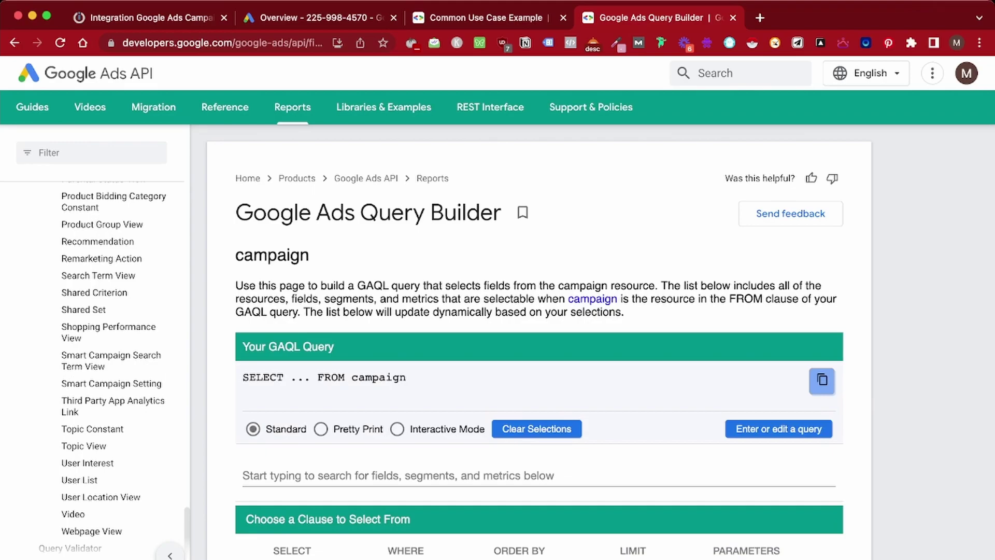
scroll(539, 394, down, 4)
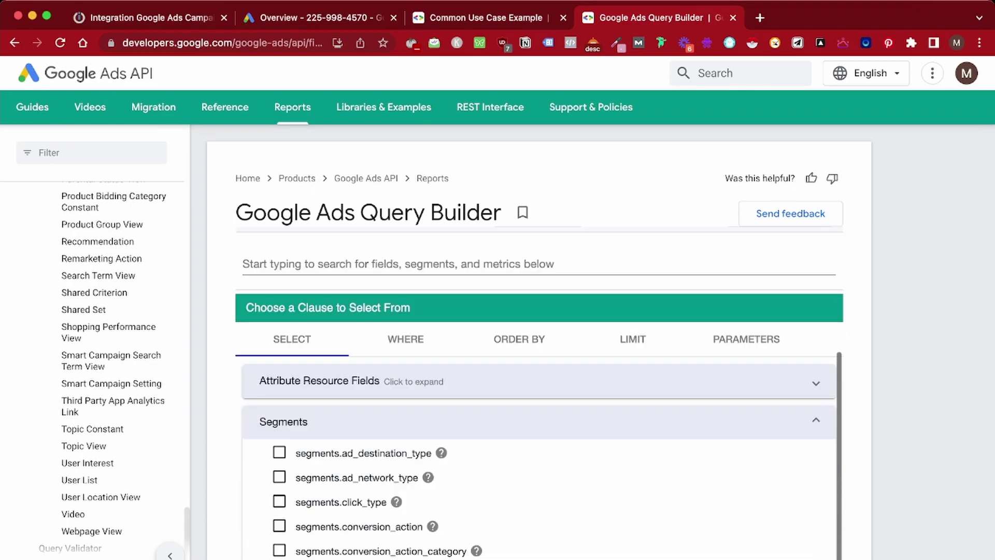
scroll(539, 394, up, 4)
scroll(539, 394, down, 4)
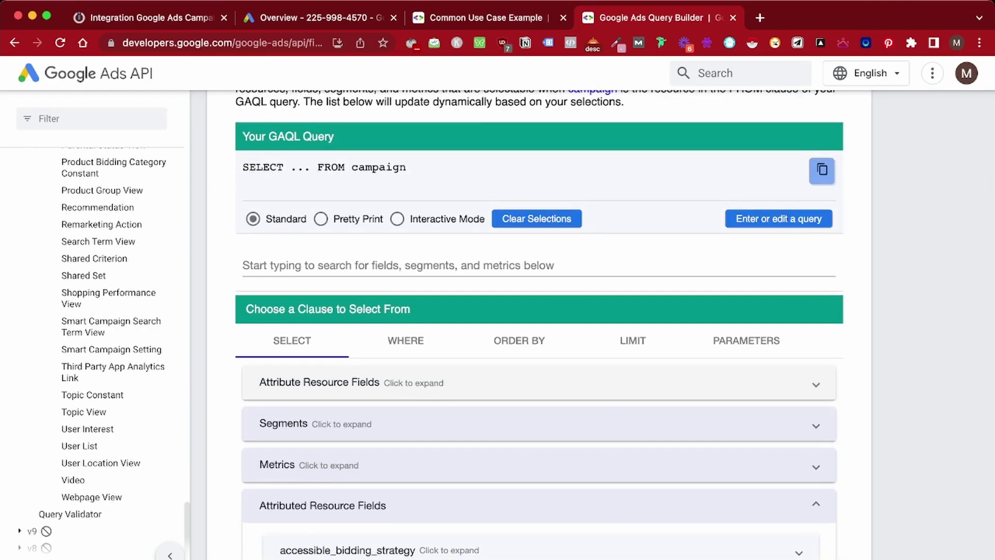
click(540, 383)
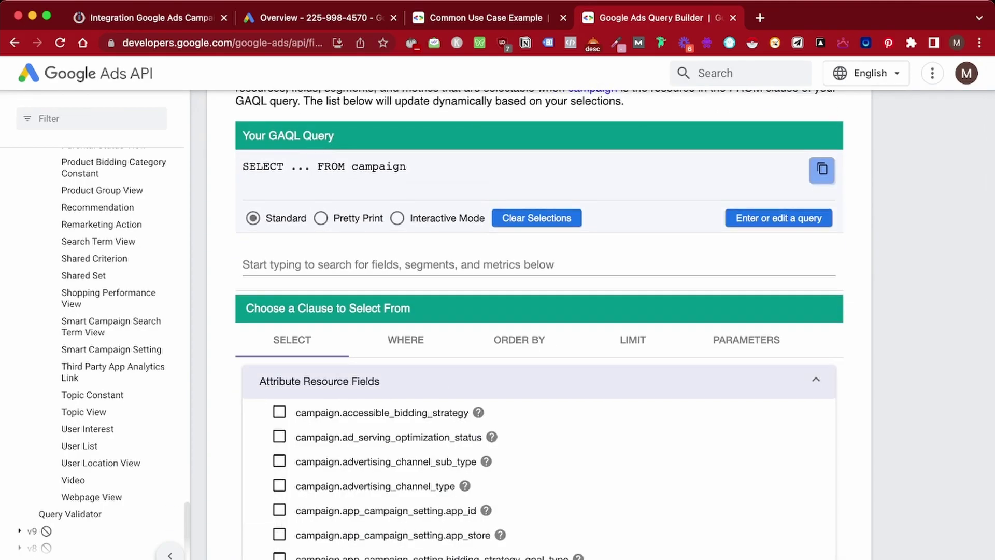
scroll(539, 383, down, 4)
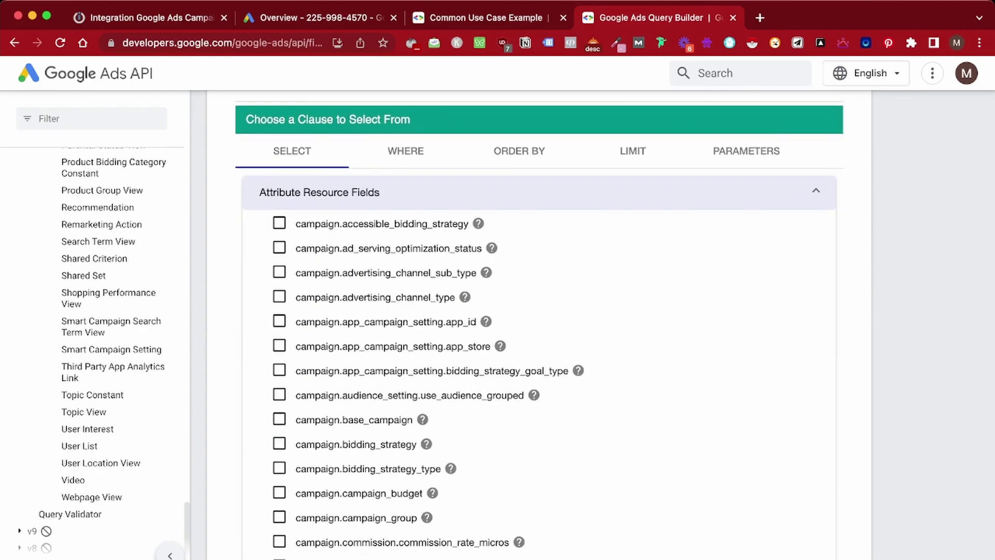
scroll(539, 321, down, 10)
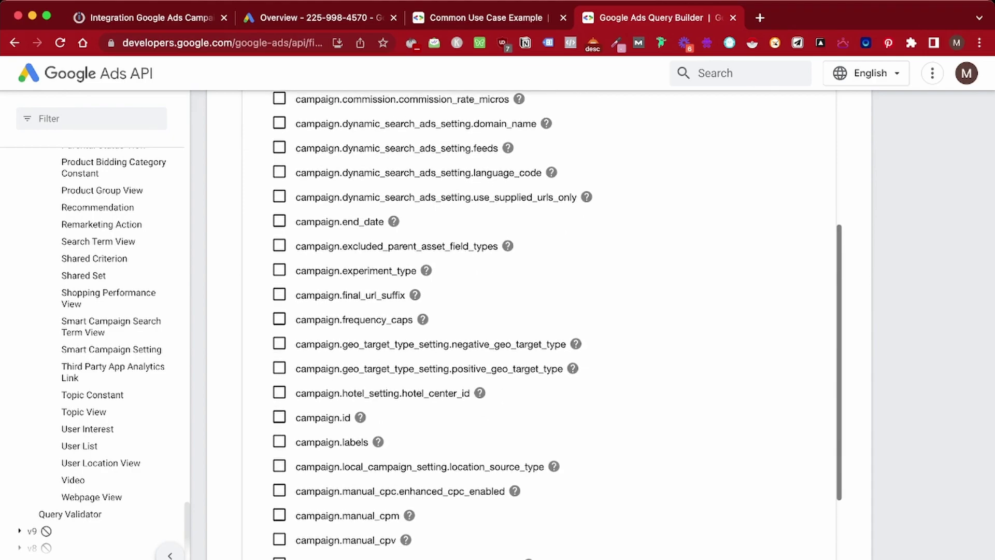
scroll(432, 324, down, 2)
click(280, 531)
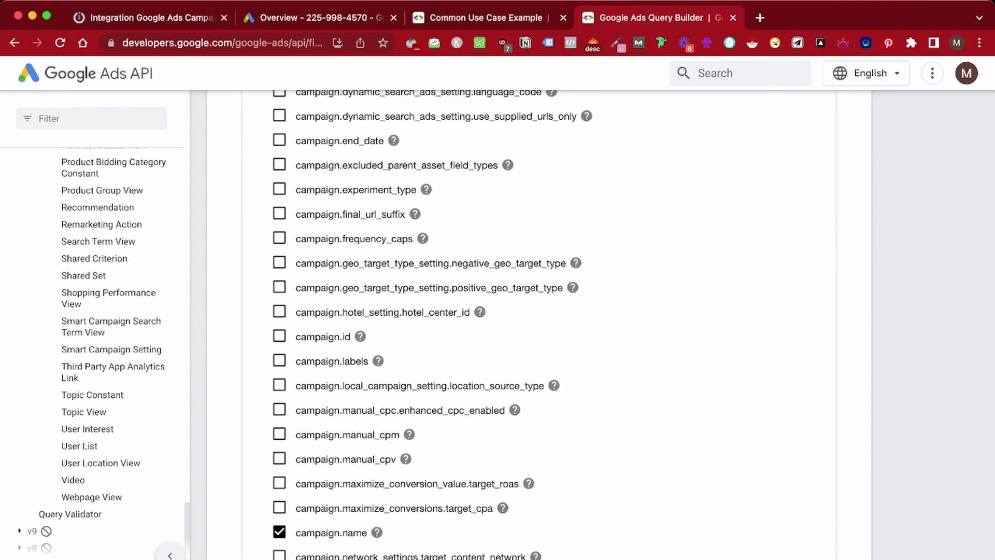
Collapse the attribute resource fields and add metrics.all_conversions from the metrics to the SELECT clause.
scroll(433, 324, up, 1)
scroll(433, 324, up, 14)
click(539, 383)
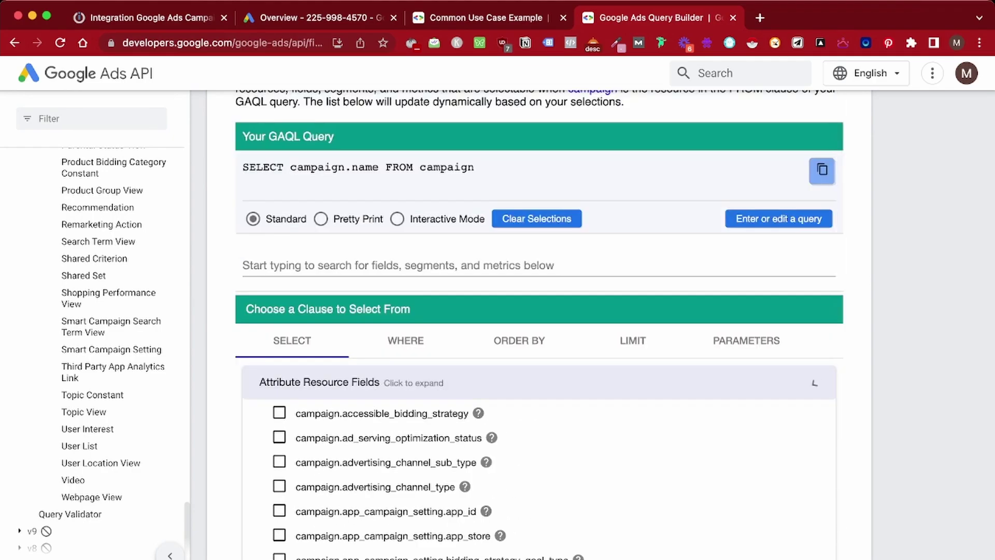
scroll(291, 459, down, 1)
click(290, 459)
scroll(291, 459, down, 4)
click(280, 463)
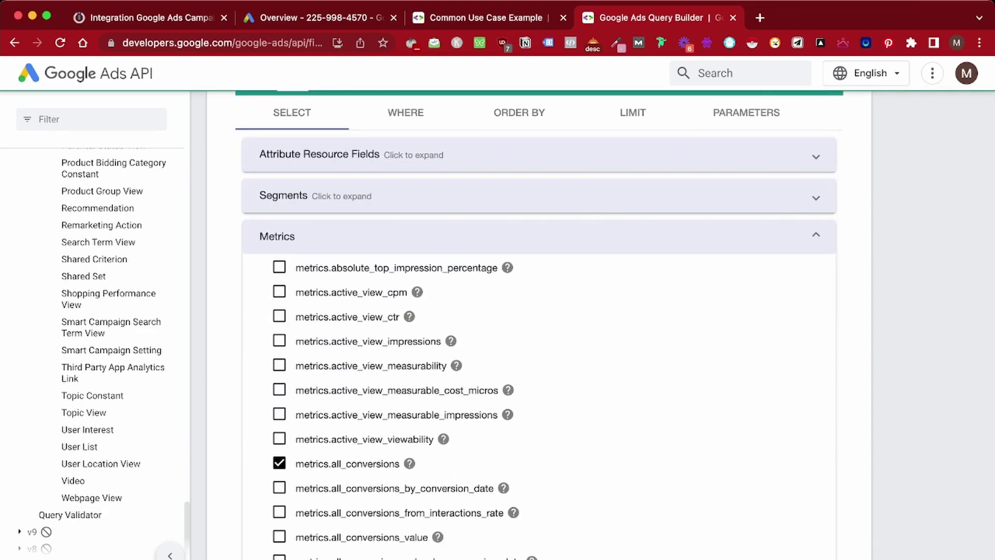
Find the conversion metrics on the page and add metrics.cost_per_conversion and metrics.ctr to the SELECT clause.
scroll(280, 463, up, 1)
scroll(539, 325, down, 5)
scroll(540, 325, up, 1)
key(super+f)
text(conversio)
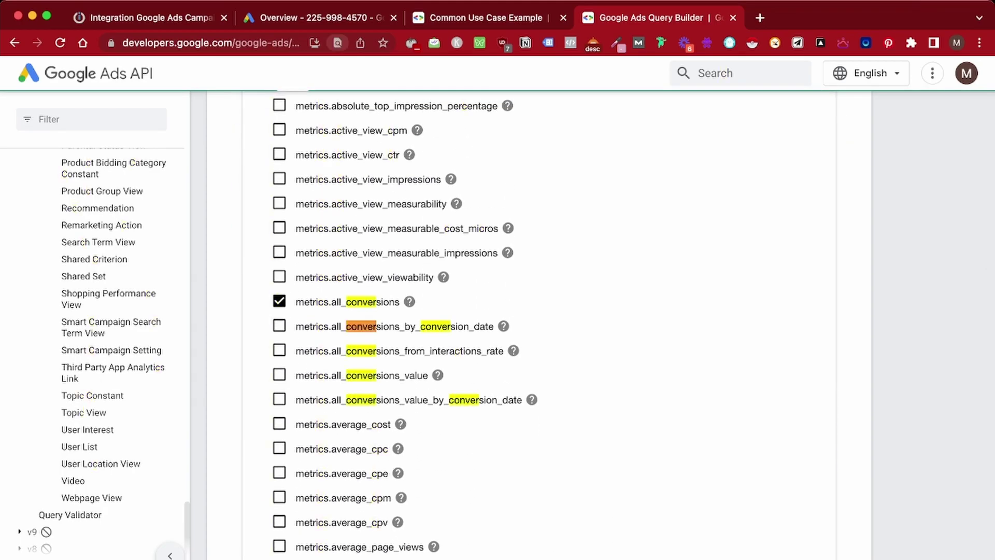
text(n)
key(Return)
scroll(279, 240, down, 5)
click(279, 240)
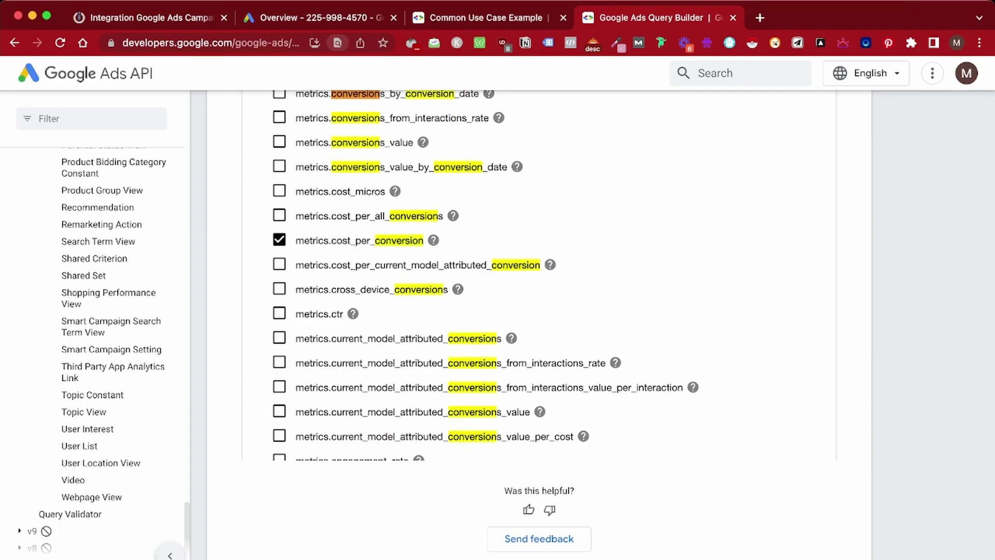
click(279, 313)
Search the page for "clicks" and add metrics.clicks to the SELECT clause.
key(super+f)
text(clicks)
key(Return)
key(Return)
key(Return)
key(Return)
key(Return)
click(280, 319)
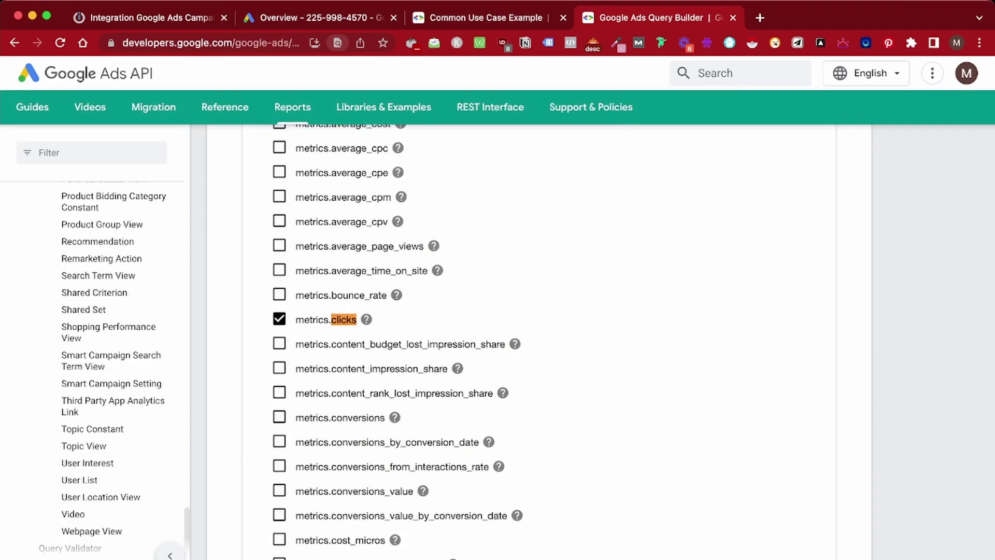
Find the cost metrics on the page and add metrics.cost_micros to the SELECT clause.
scroll(279, 320, up, 7)
scroll(539, 321, up, 4)
scroll(539, 259, down, 8)
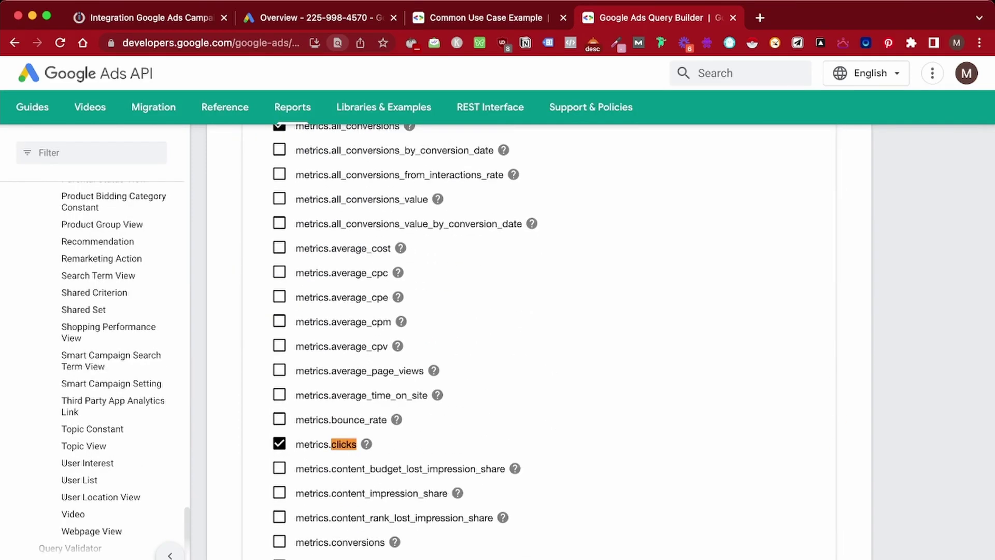
scroll(540, 259, up, 1)
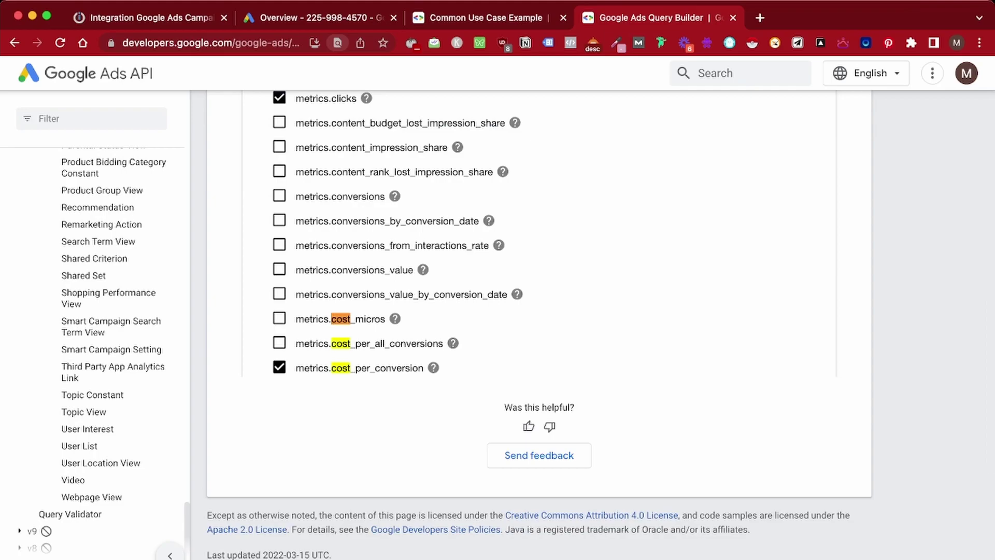
click(280, 318)
Search the page for "impressions" and add metrics.impressions to the SELECT clause.
scroll(279, 318, up, 12)
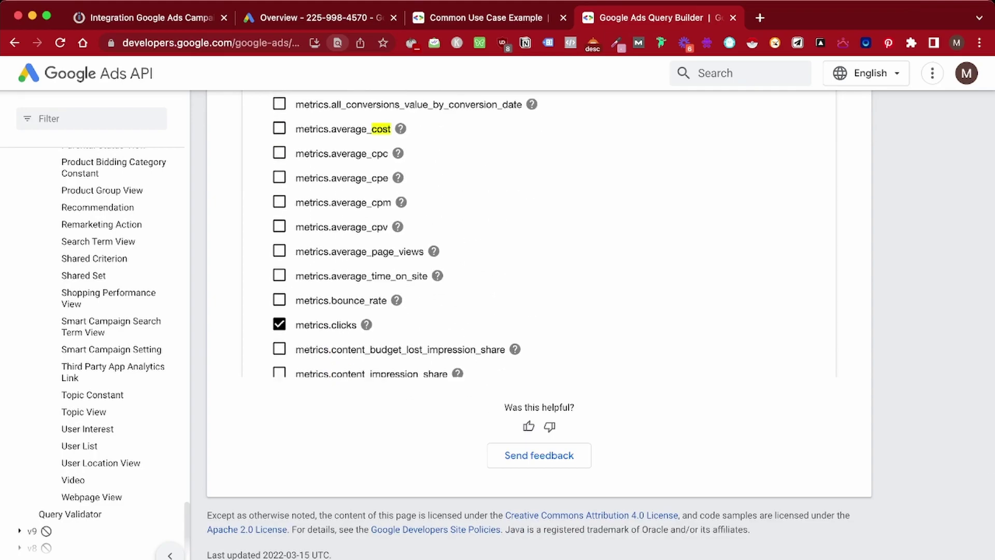
key(cmd+f)
text(impressions)
click(279, 251)
scroll(540, 342, up, 15)
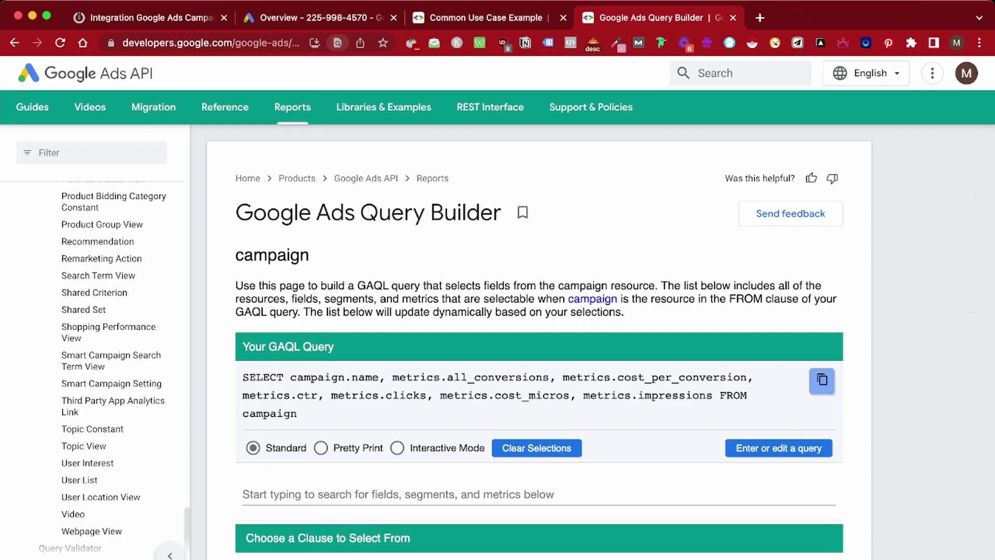
Show the query in Interactive Mode and move metrics.impressions directly below campaign.name.
click(398, 448)
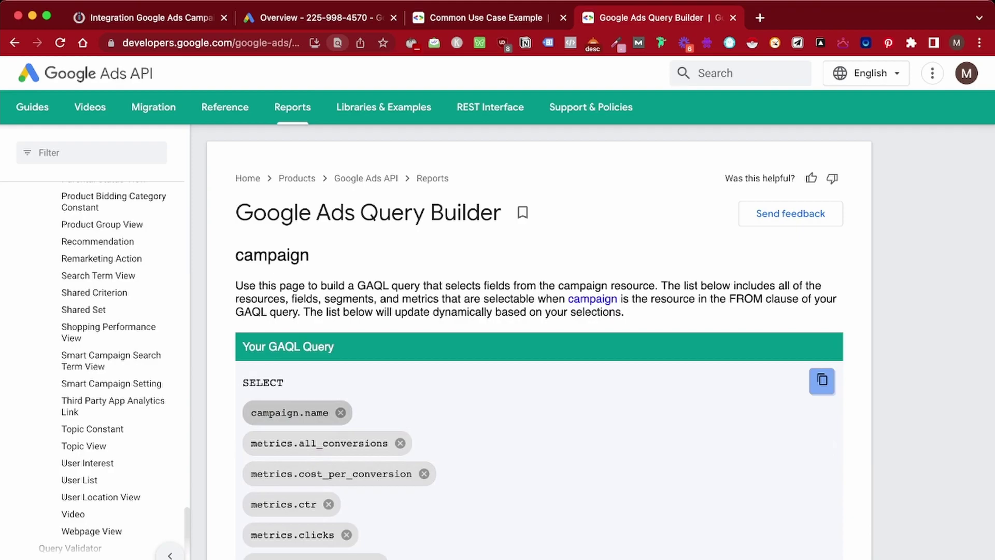
scroll(414, 394, down, 3)
drag(293, 503, 298, 353)
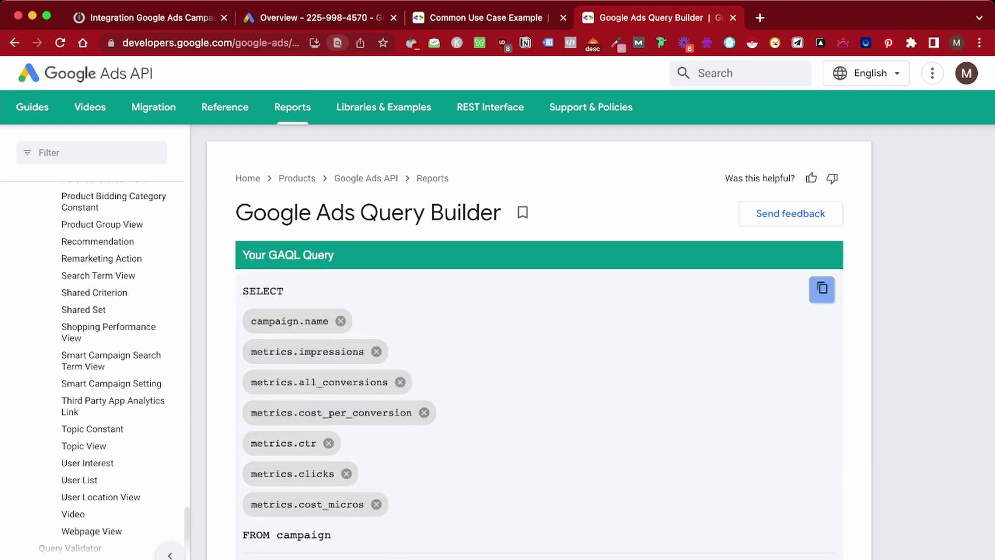
Display the GAQL query in Pretty Print format and review the order of its fields.
scroll(539, 394, down, 3)
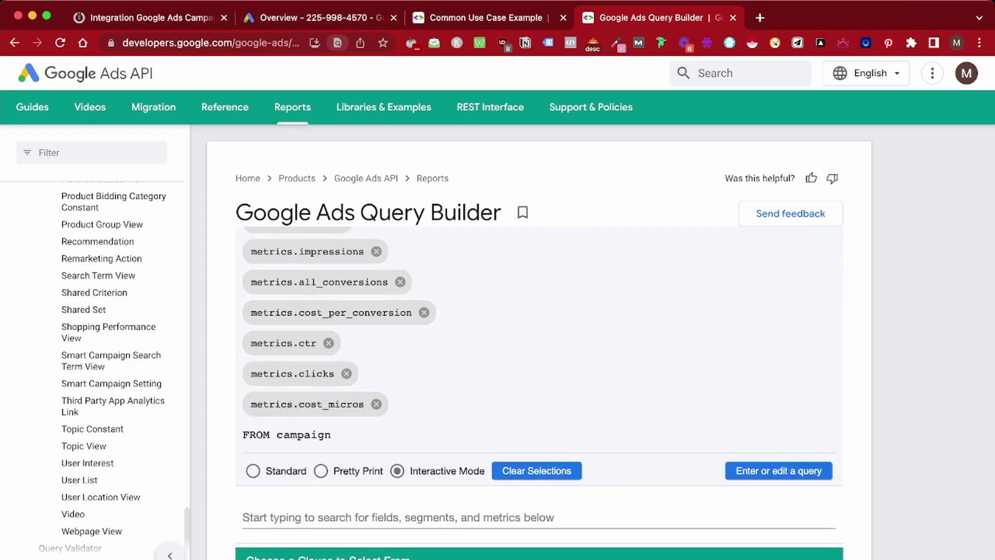
click(321, 470)
scroll(321, 471, up, 4)
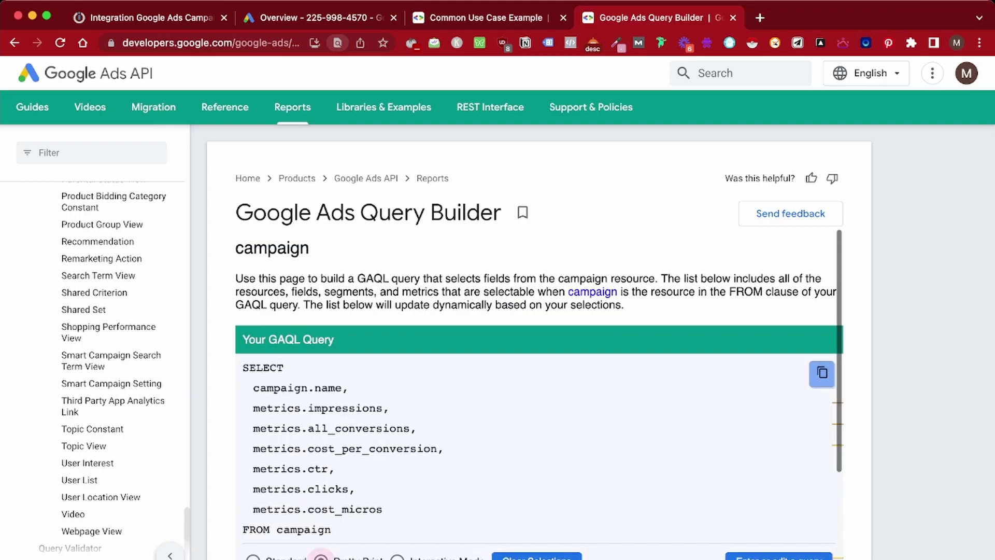
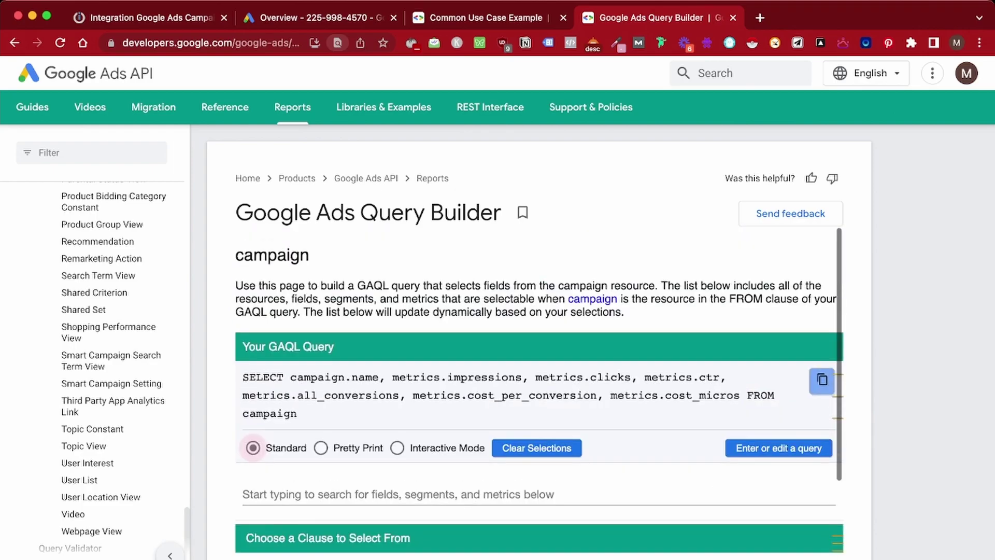
Switch to the WHERE clause and expand its Segments list to reach the date-related segments.
scroll(539, 394, down, 4)
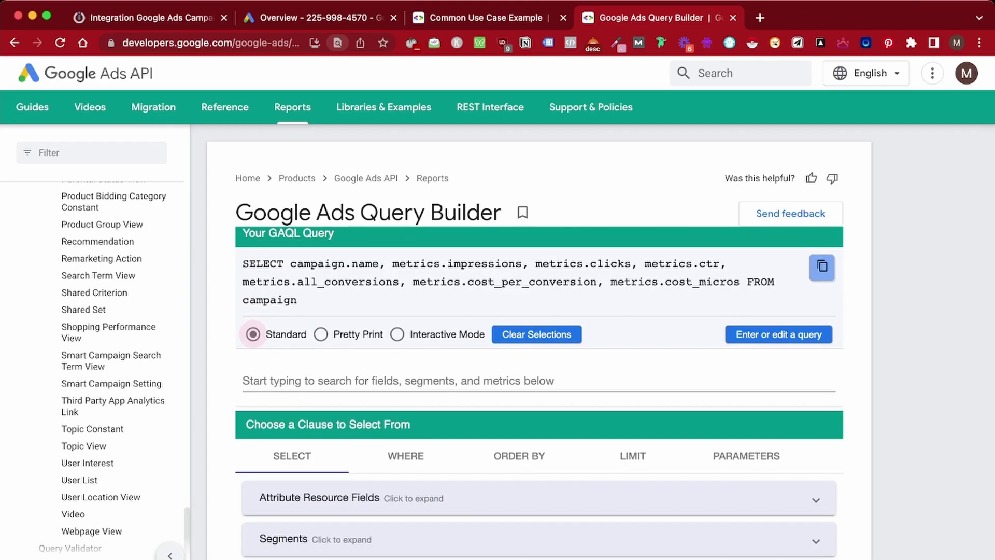
scroll(539, 363, up, 4)
scroll(540, 363, down, 4)
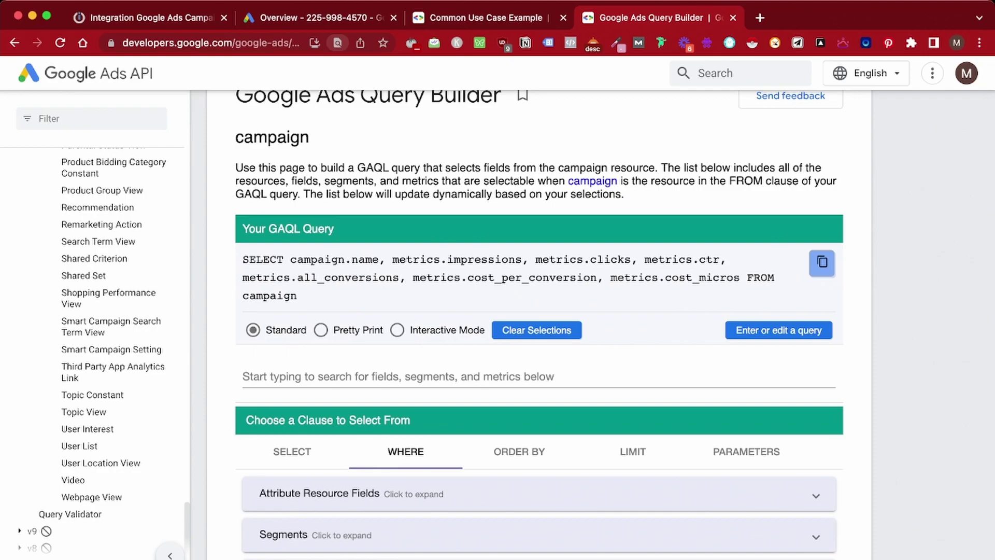
scroll(539, 363, down, 5)
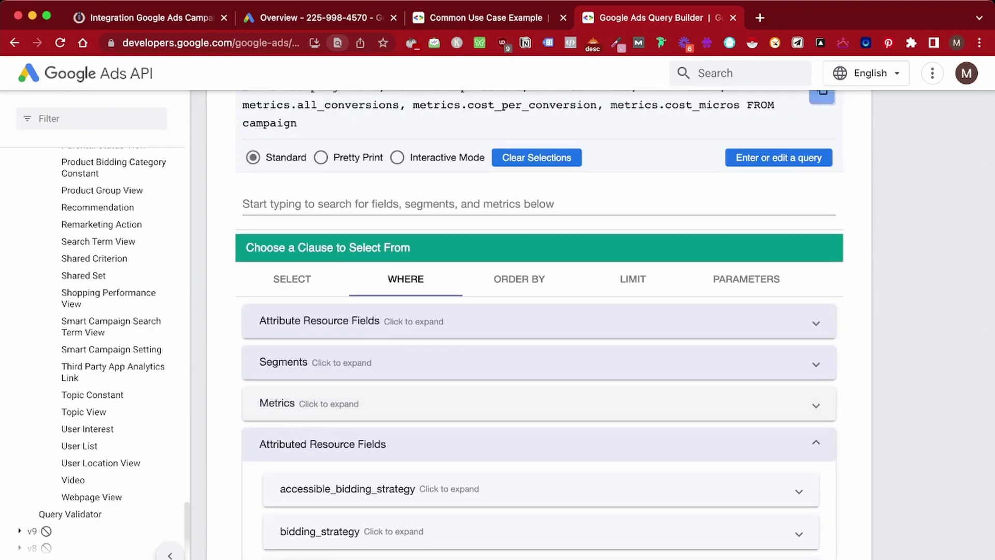
scroll(539, 325, down, 4)
click(539, 224)
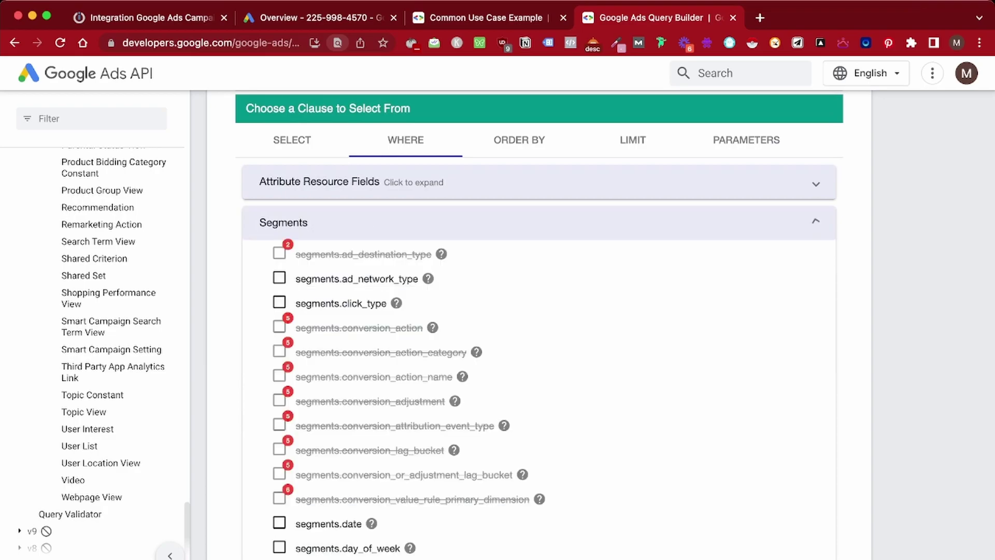
scroll(540, 325, down, 9)
scroll(539, 325, down, 5)
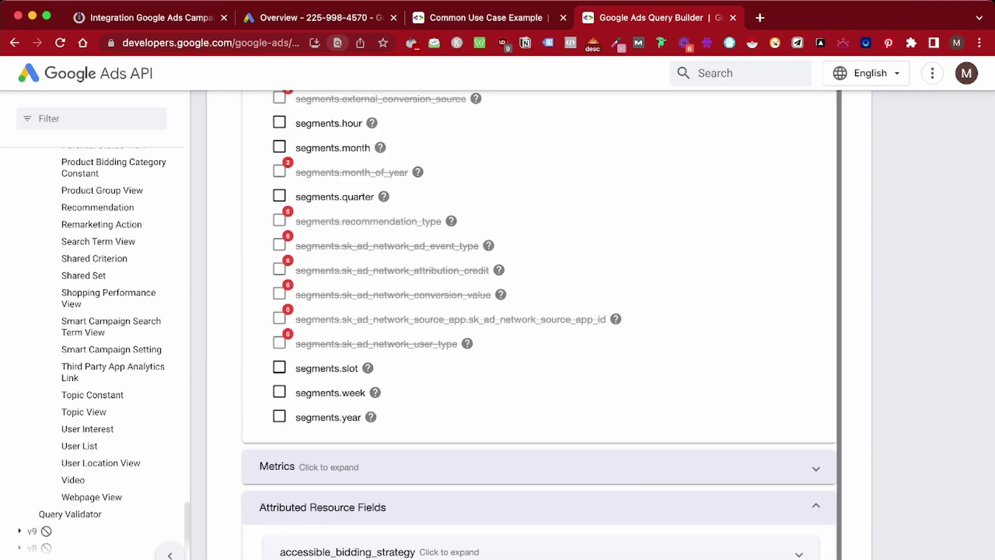
Add the filter condition segments.week = '2022-04-18' to the WHERE clause.
click(280, 392)
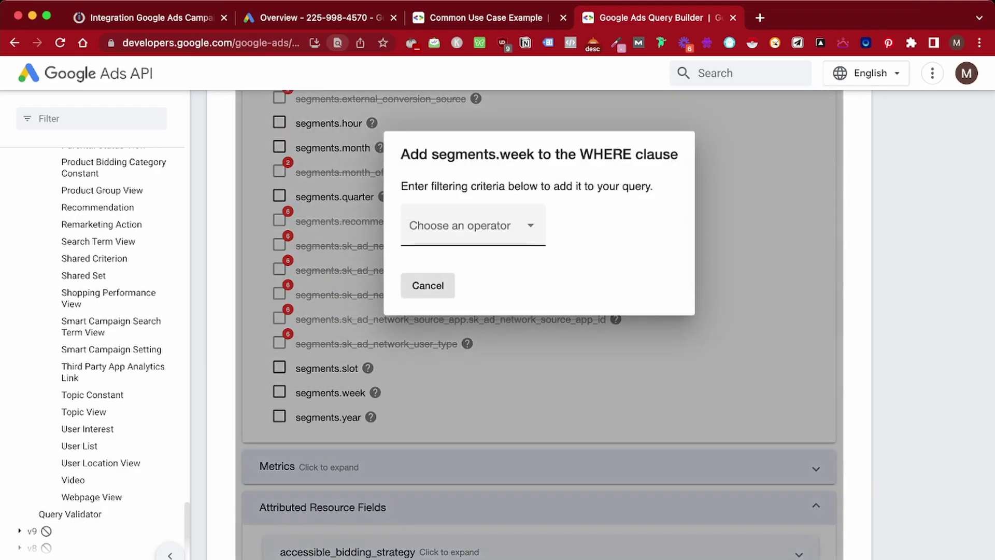
click(473, 225)
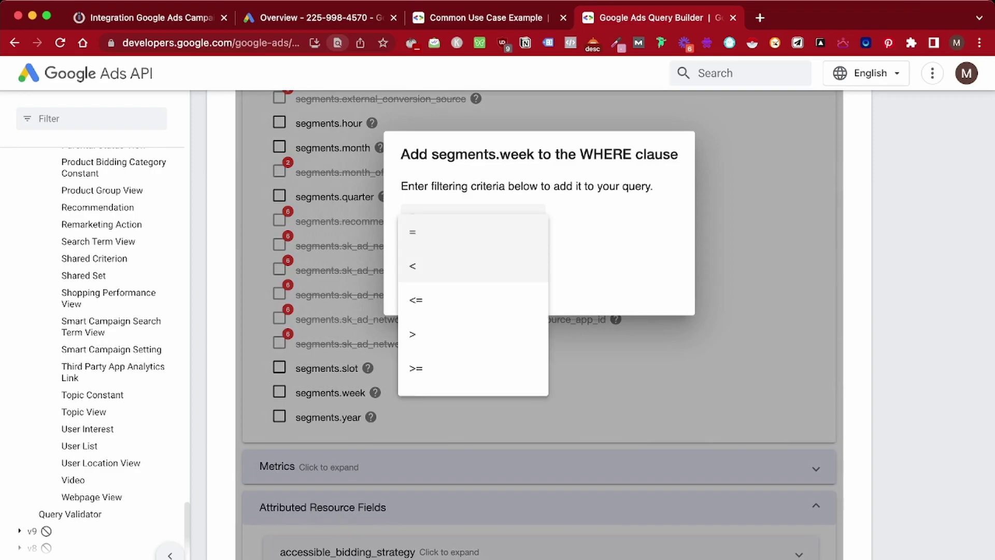
click(473, 231)
click(472, 233)
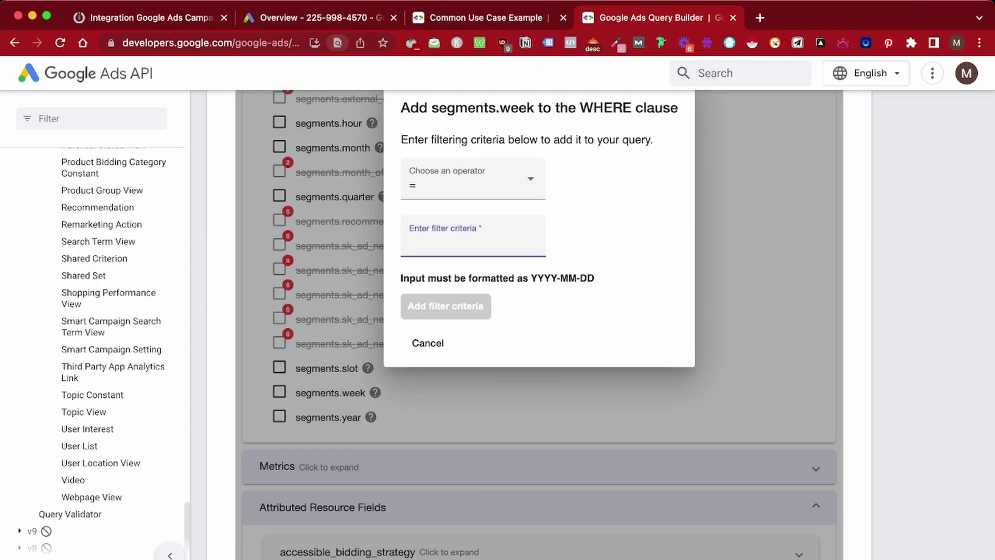
key(super+Tab)
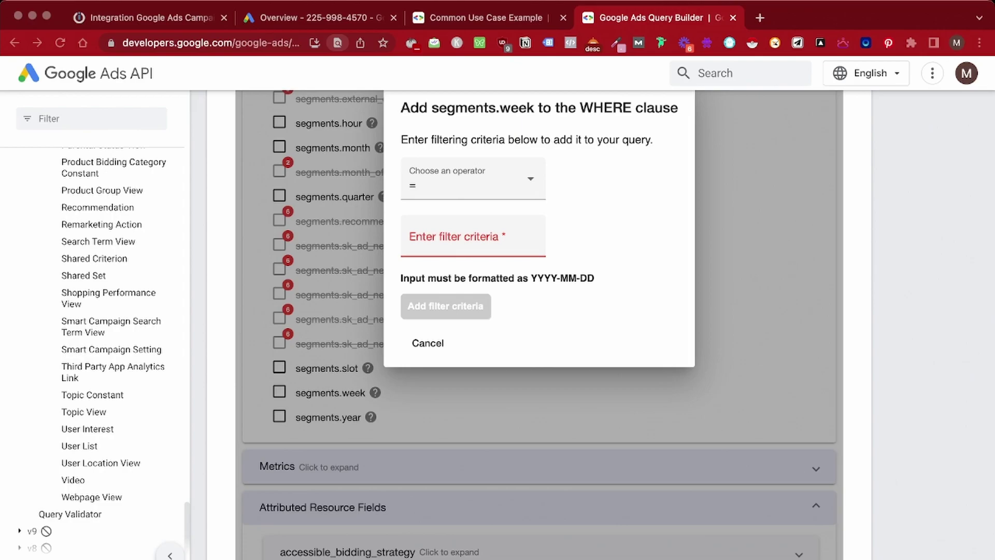
click(473, 236)
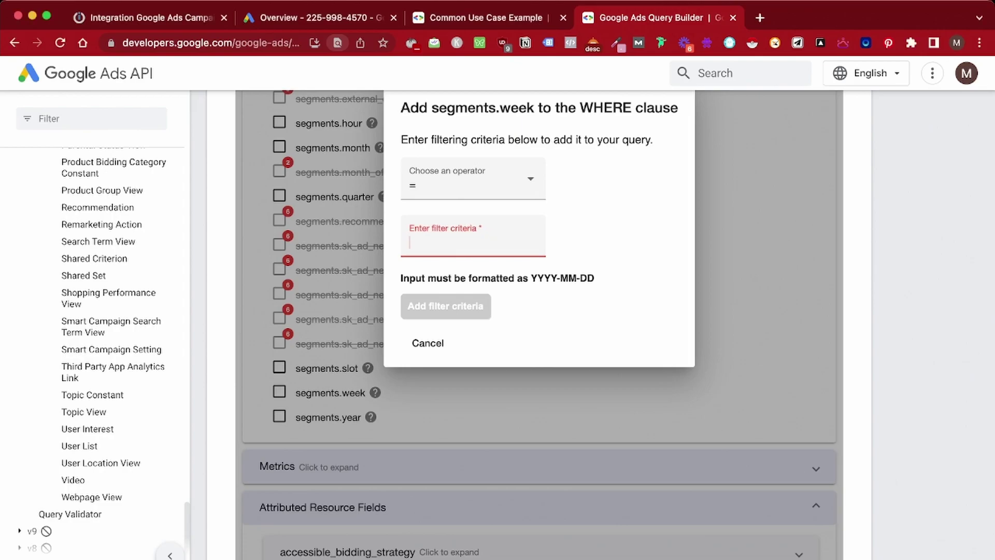
text(2022-04-18)
click(445, 306)
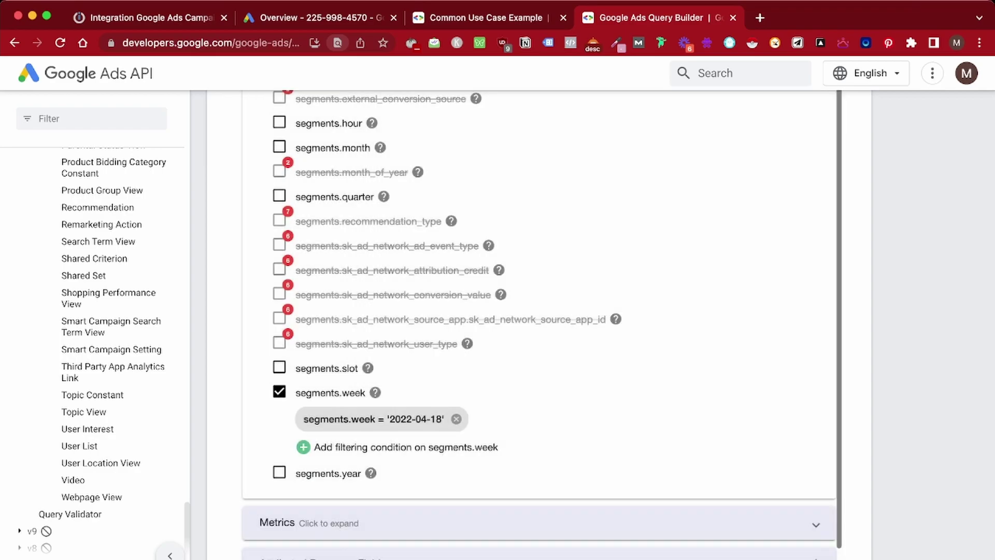
Validate the completed GAQL query in the v10 Query Validator.
scroll(539, 327, up, 10)
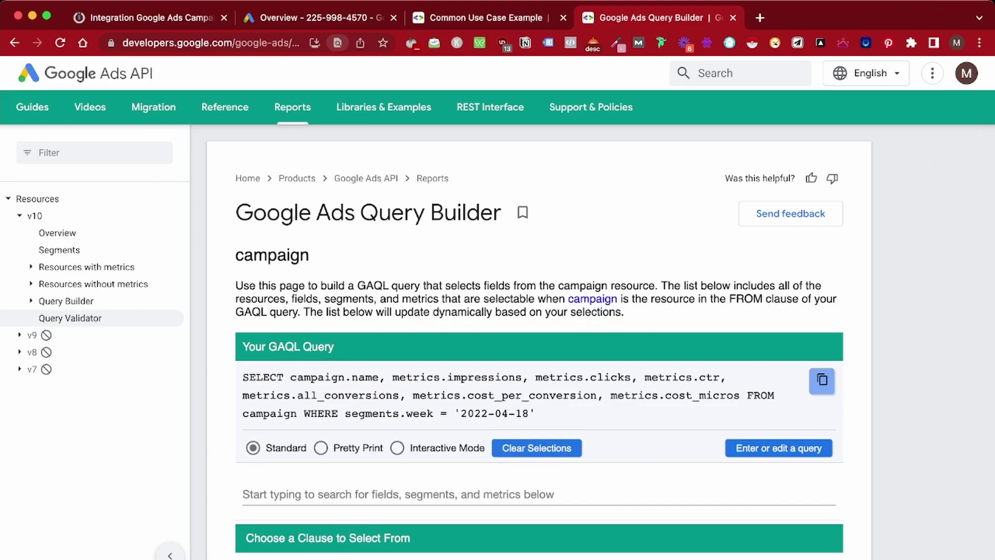
click(70, 318)
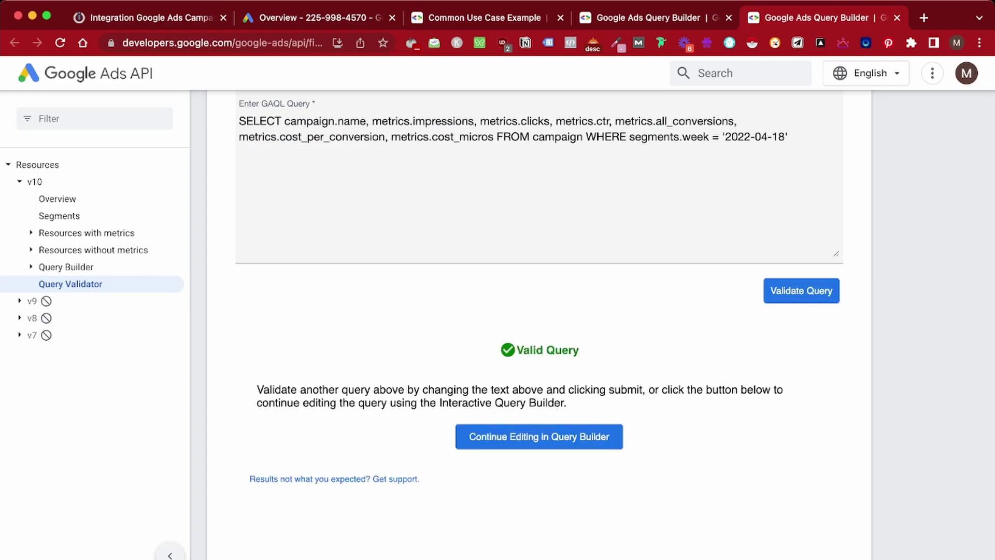
Copy the validated GAQL query and paste it into the Body of the API call module in the Integromat scenario.
scroll(539, 437, up, 2)
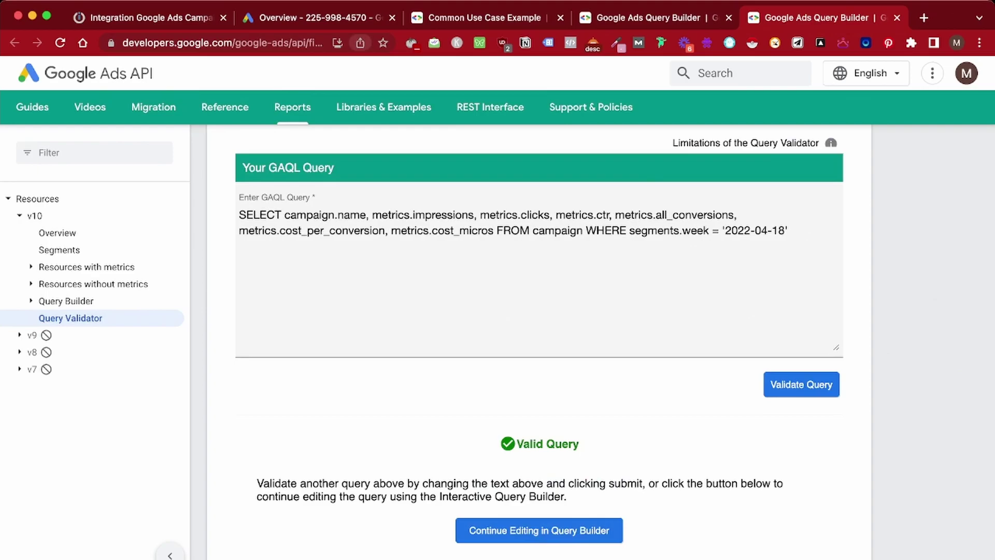
key(ctrl+Tab)
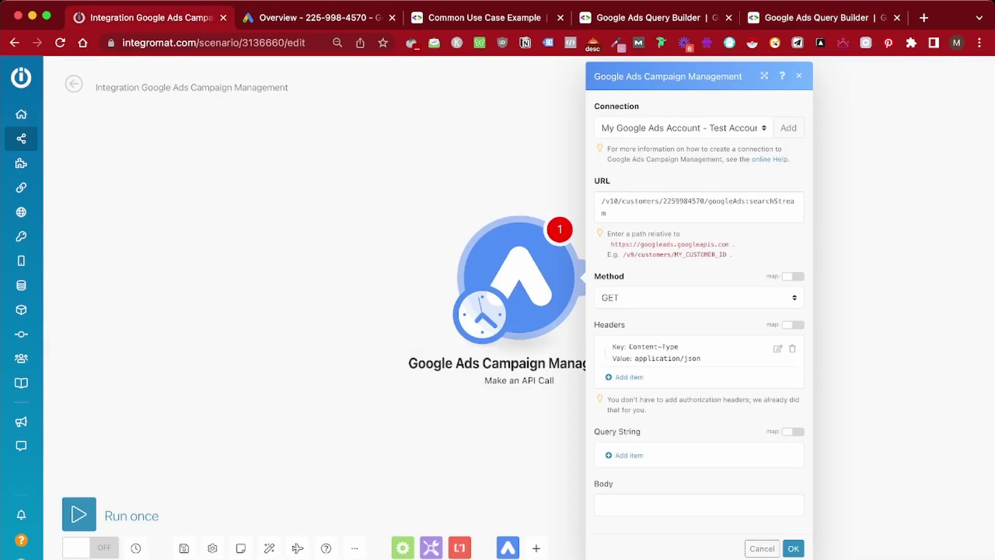
click(698, 505)
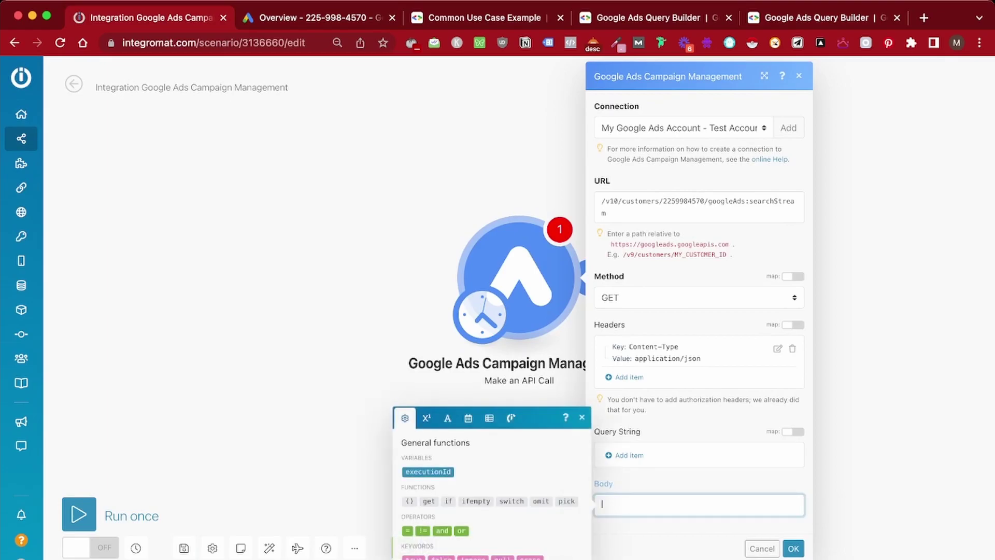
text(SELECT campaign.name, metrics.impressions, metrics.clicks, metrics.ctr, metrics.all_conversions, metrics.cost_per_conversion, metrics.cost_micros FROM campaign WHERE segments.week = '2022-04-18')
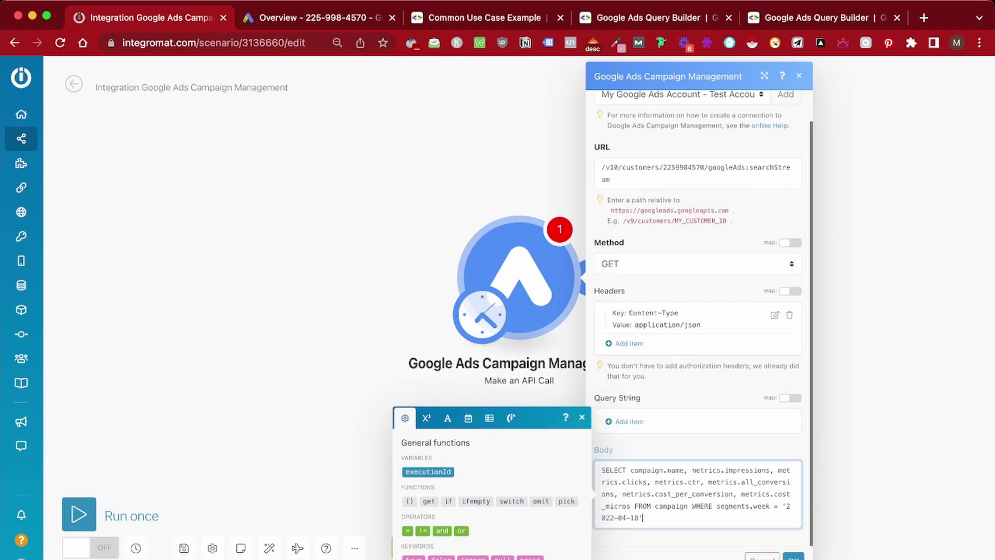
click(582, 417)
click(602, 471)
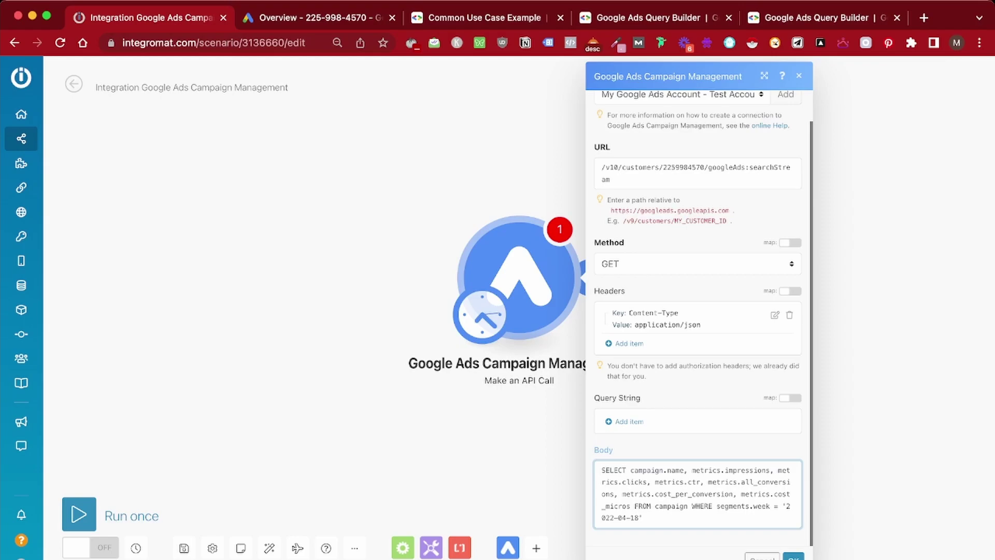
Wrap the SELECT query in the Body as a JSON object under the key "query".
key(super+Tab)
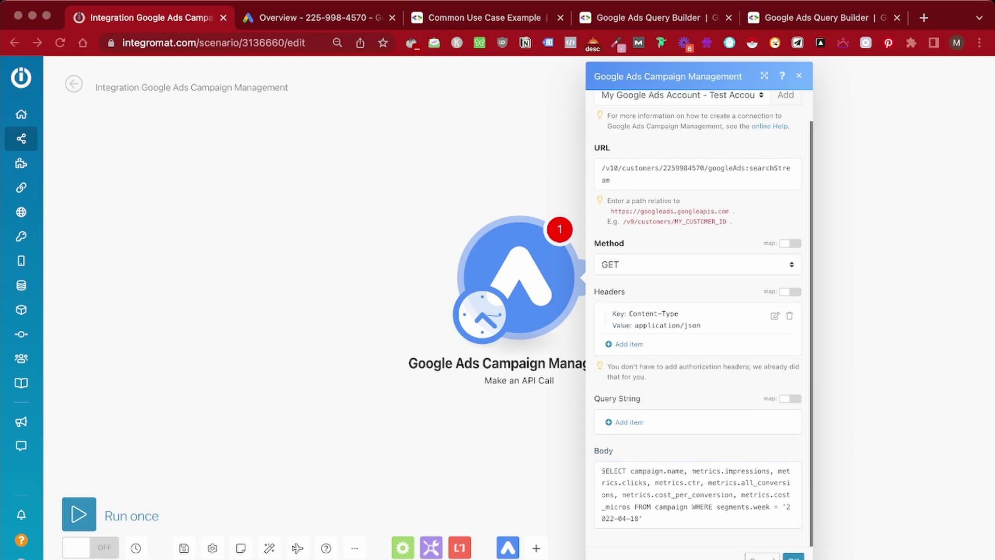
key(super+Tab)
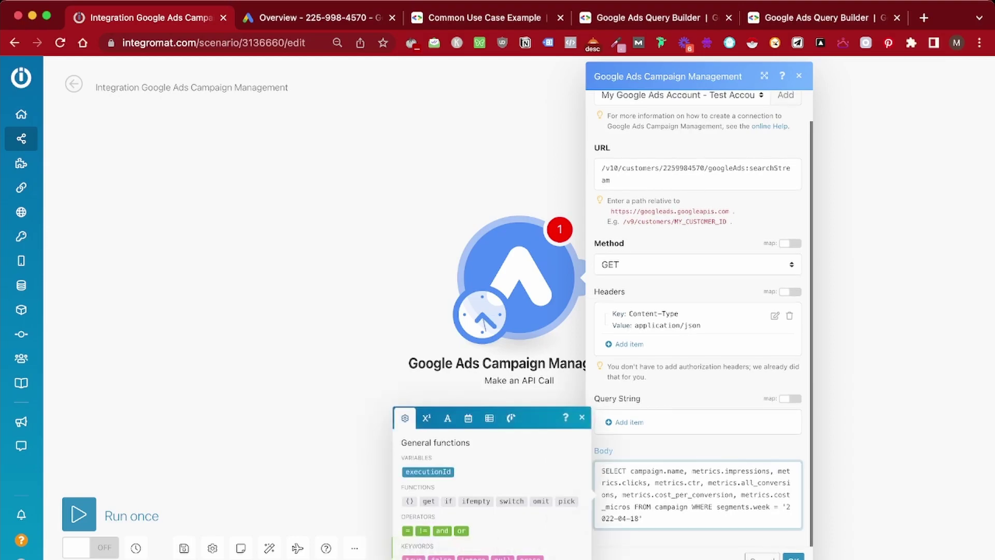
key(super+Tab)
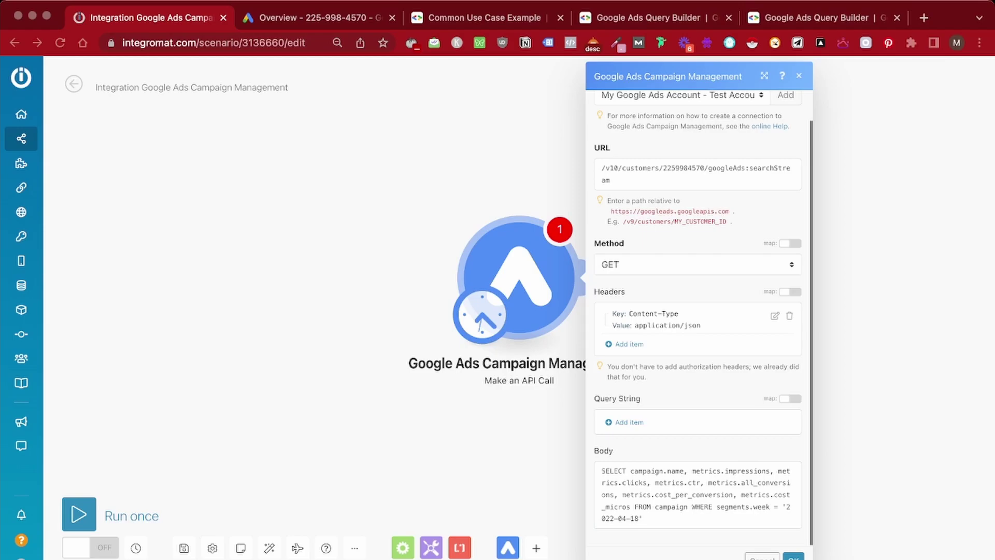
key(super+Tab)
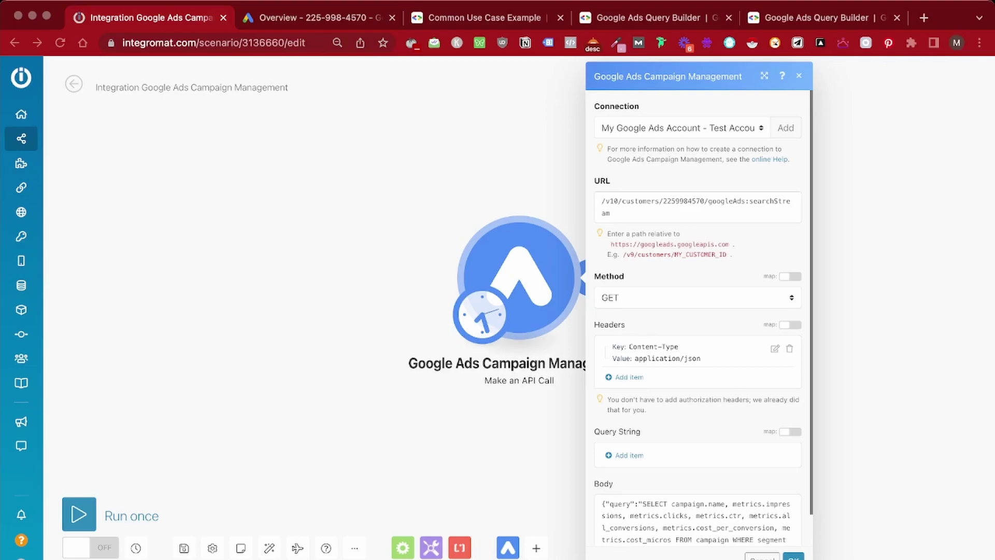
Check the HTTP method in the Google Ads API request sample and set the module's Method to POST.
click(698, 298)
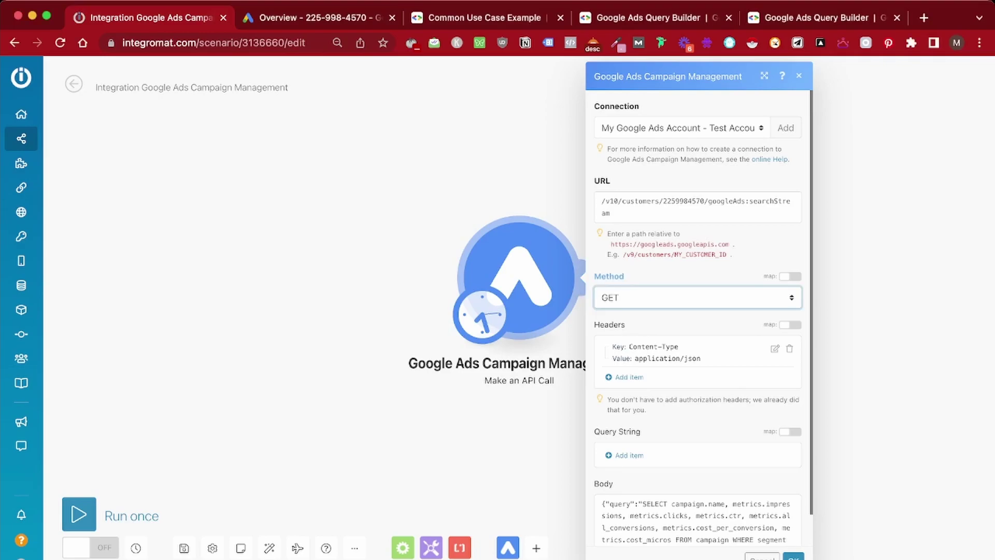
scroll(698, 317, down, 1)
scroll(698, 317, up, 1)
click(485, 17)
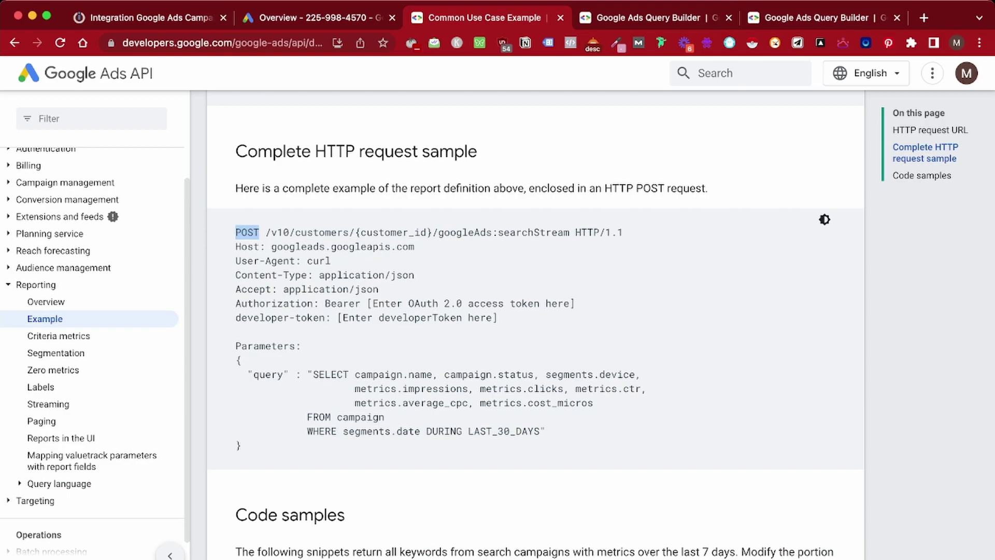
key(super+1)
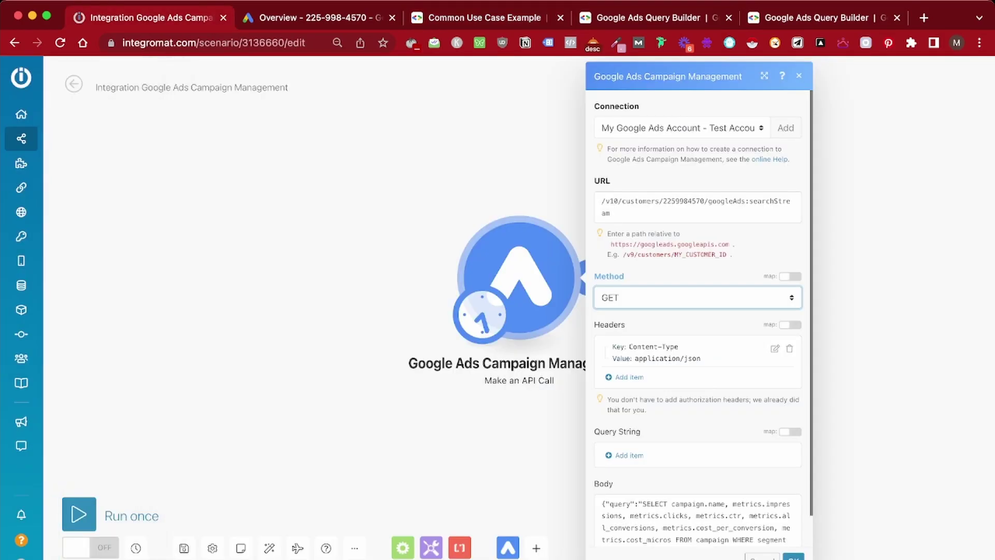
click(614, 312)
Change the API version in the URL path to v9 and save the module settings.
click(697, 208)
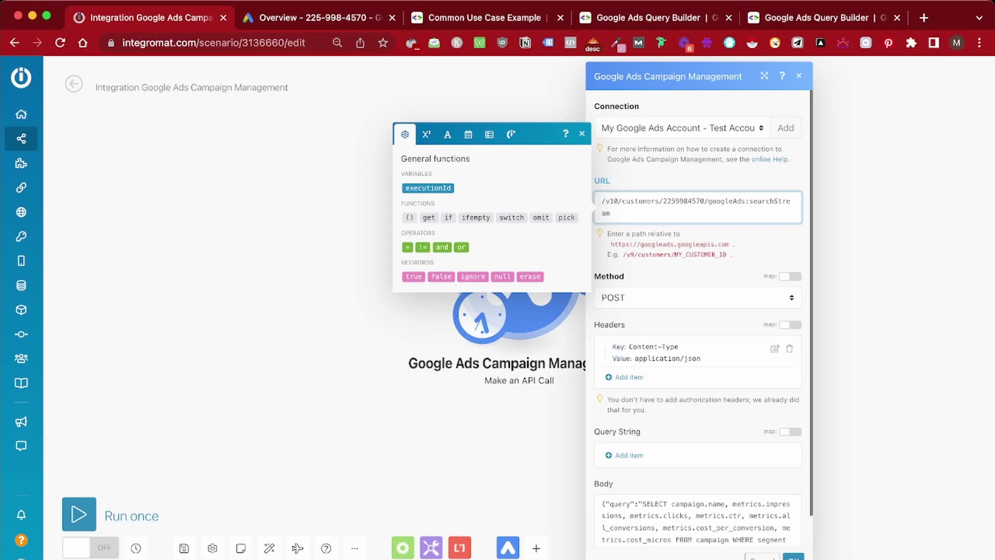
key(BackSpace)
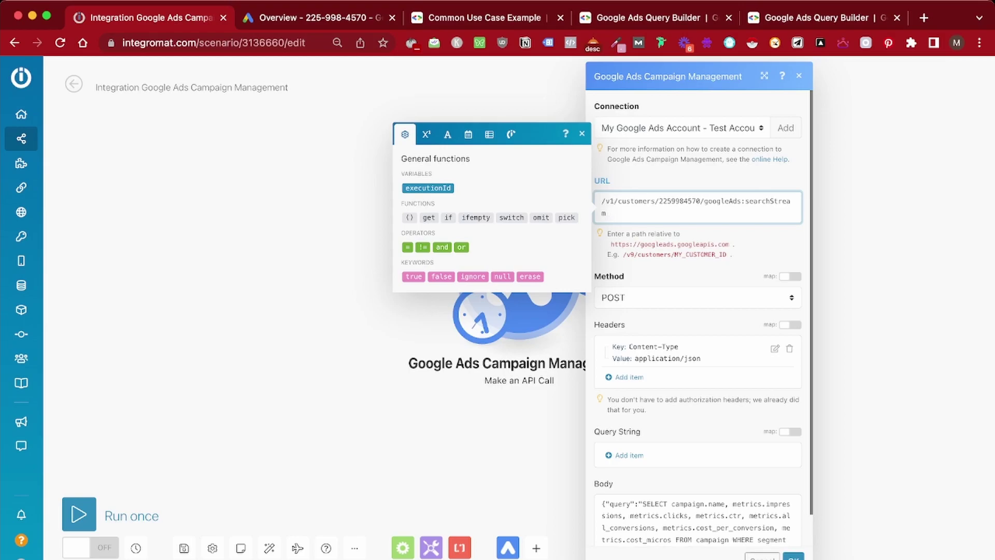
key(BackSpace)
text(9)
scroll(700, 311, down, 1)
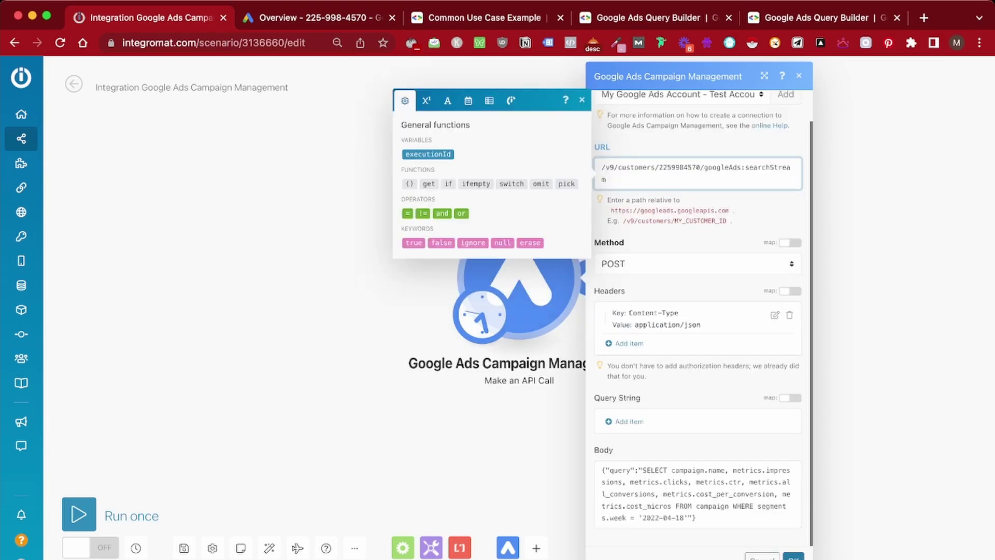
click(794, 557)
Run the scenario once and examine the campaign and metrics data of the first result in the module's output.
click(80, 514)
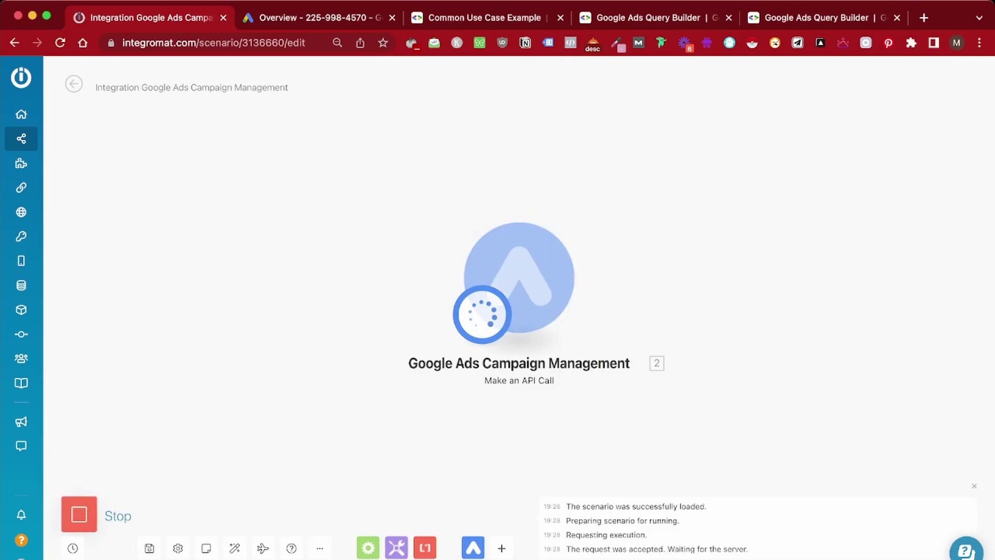
click(592, 207)
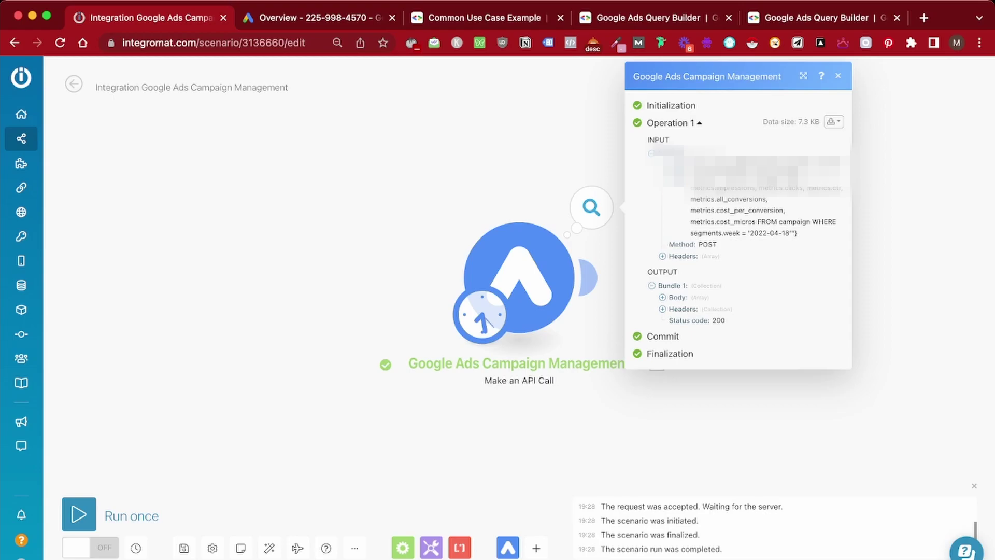
click(663, 297)
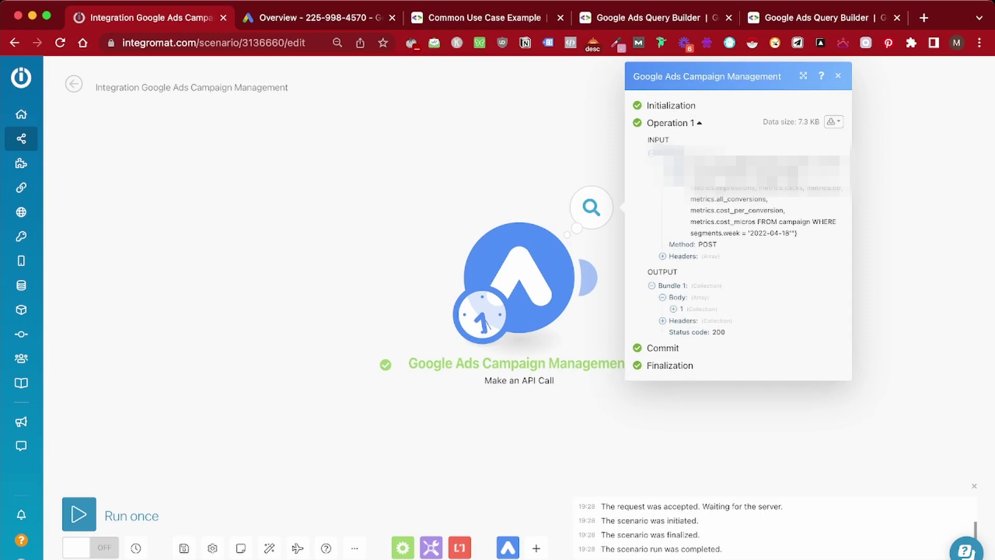
click(673, 309)
click(685, 321)
scroll(736, 311, down, 3)
click(695, 248)
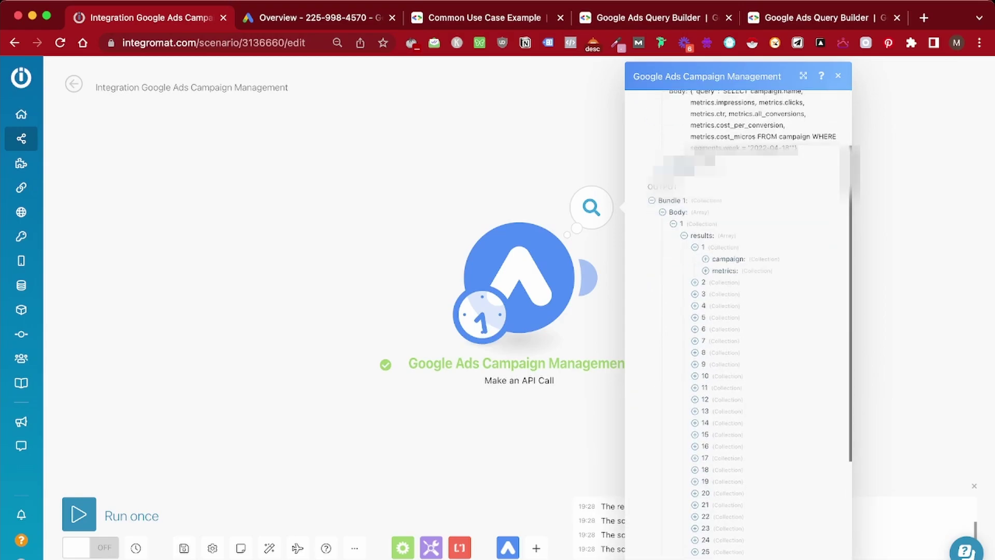
click(705, 259)
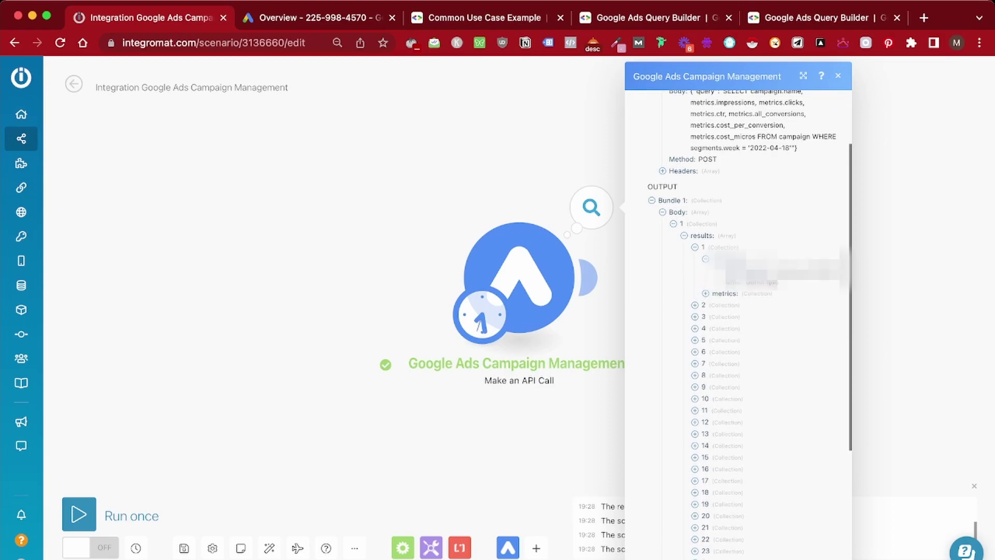
click(705, 294)
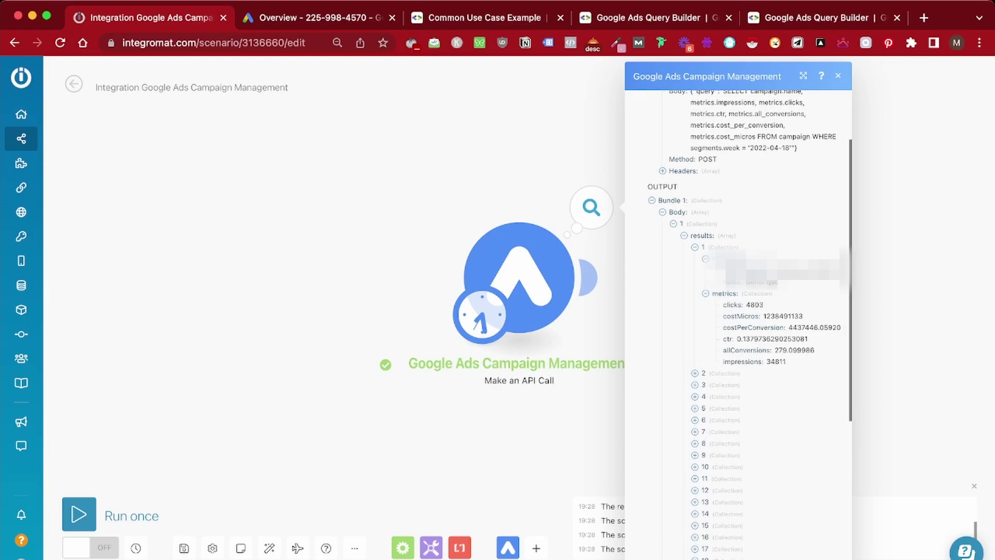
key(Escape)
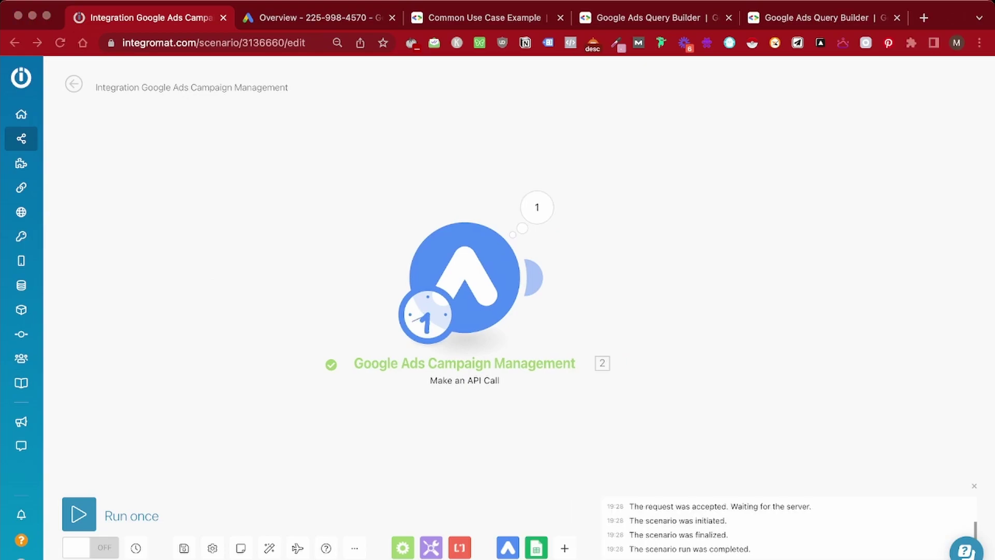
Open the Ads Reporting spreadsheet in a new browser tab and review the columns of its Dashboard and campaign data sheets.
key(super+Tab)
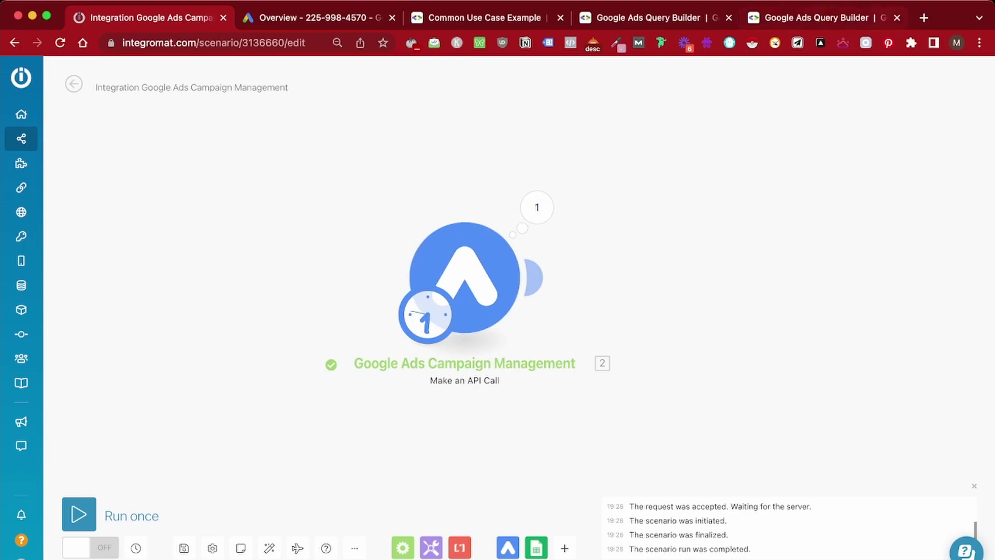
click(924, 17)
key(super+v)
key(Return)
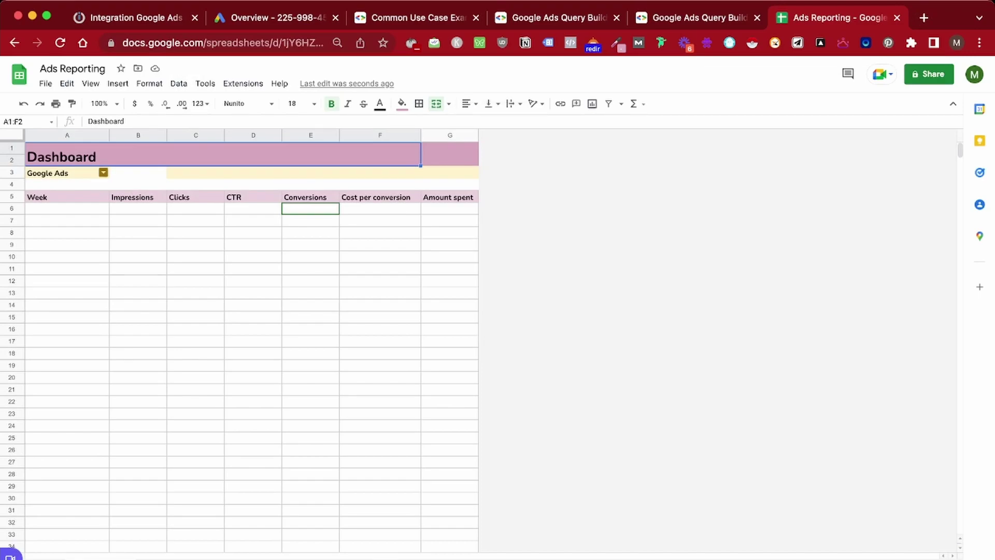
click(104, 172)
click(195, 220)
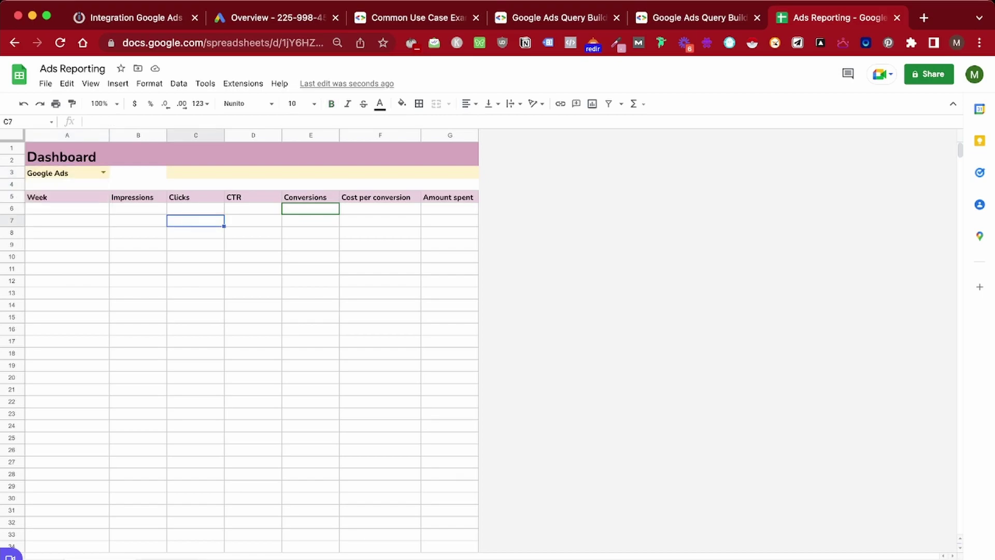
click(169, 559)
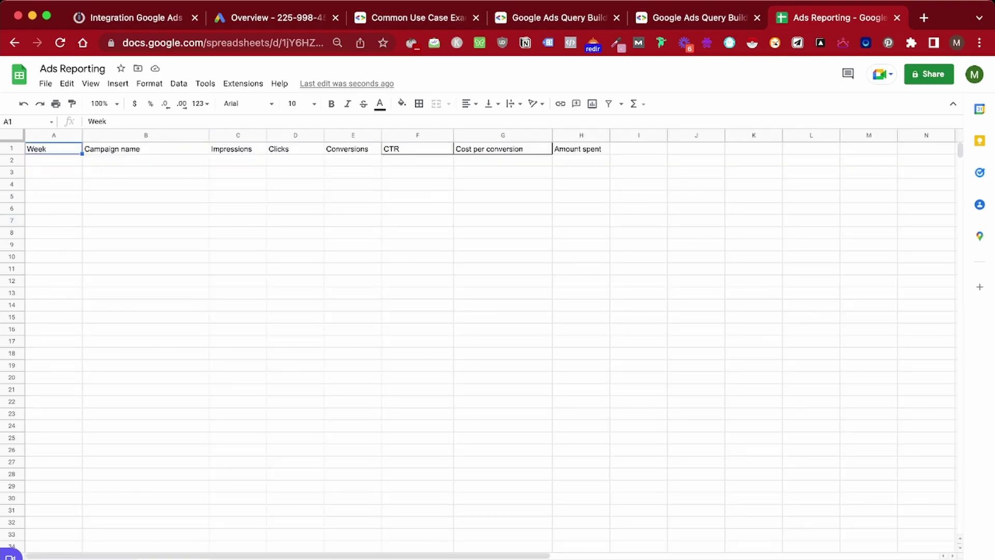
click(99, 559)
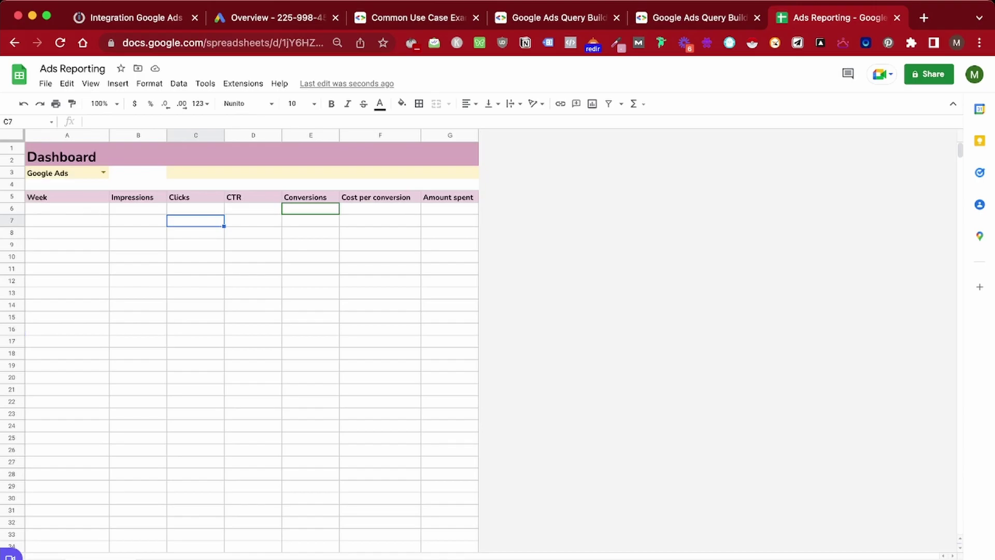
key(alt+Down)
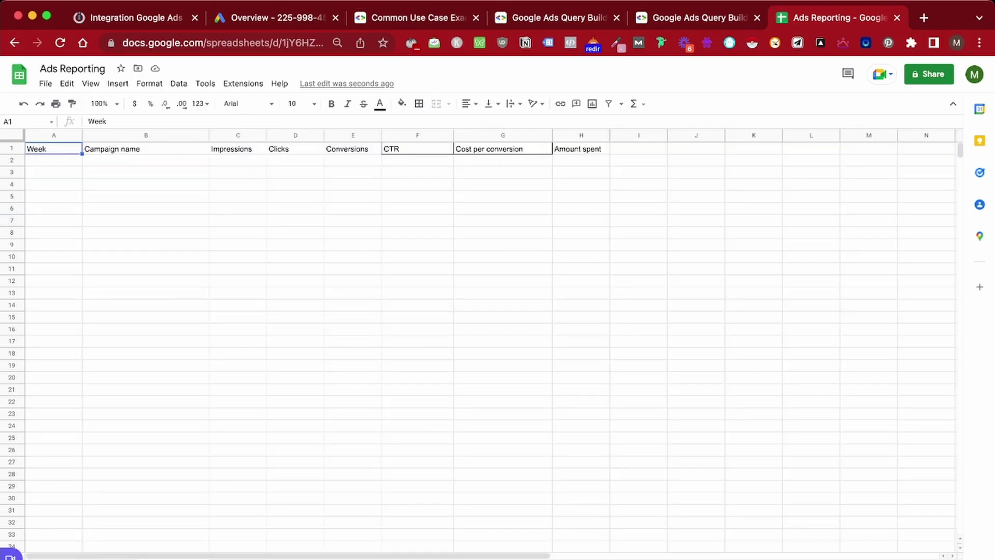
Return to the Integromat scenario and add a Google Sheets Add a Row module after the Google Ads module.
key(ctrl+Tab)
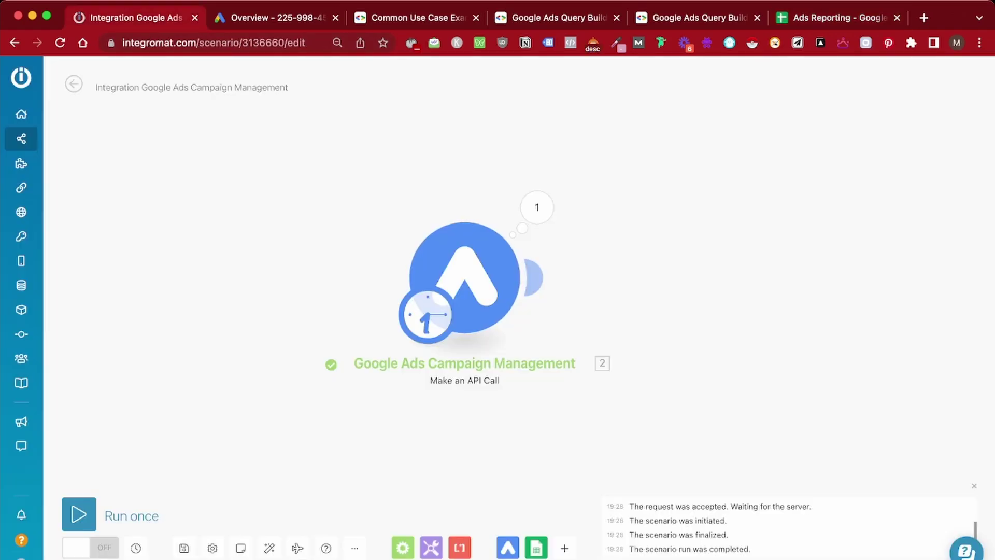
click(534, 278)
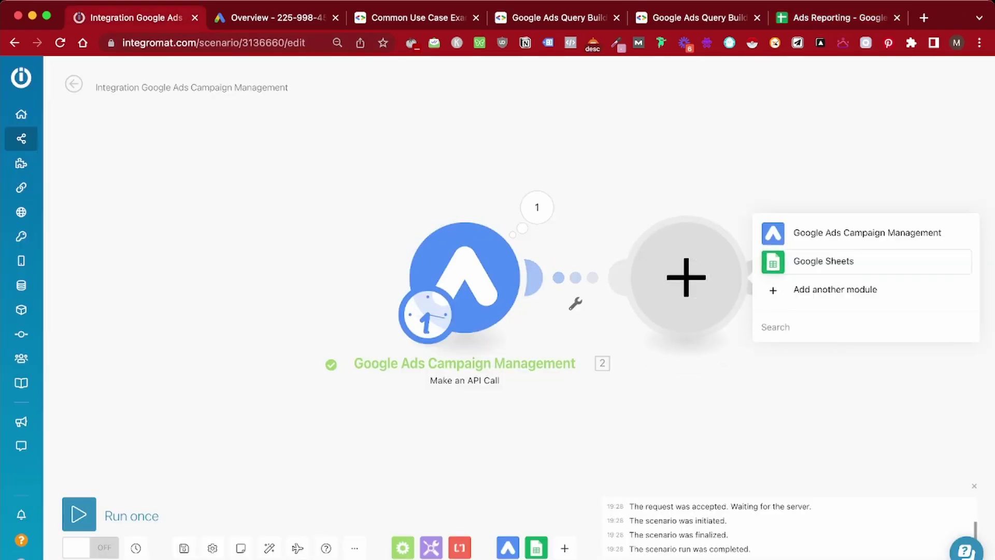
click(824, 261)
click(783, 95)
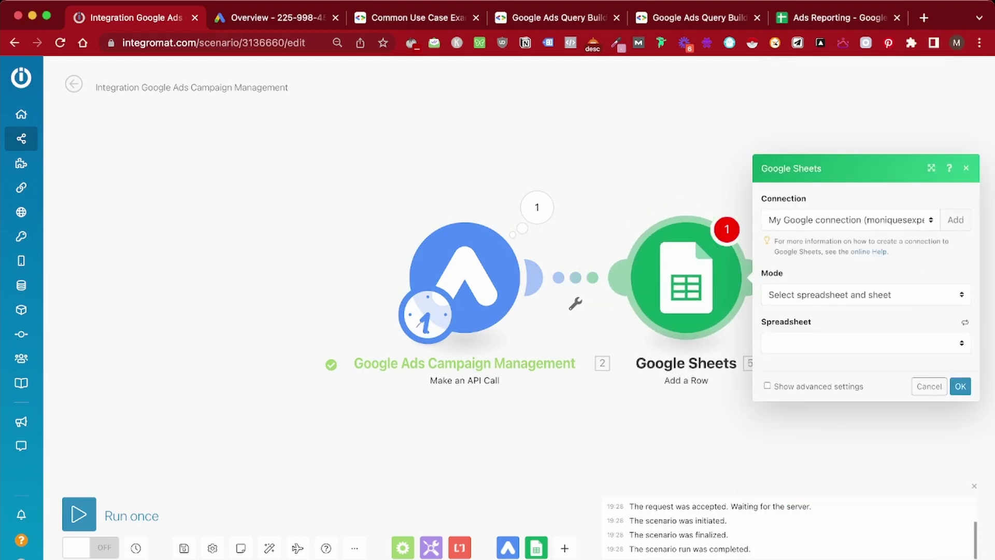
Target the Ads Reporting spreadsheet and its Google Ads sheet in the Add a Row module, using the "Select spreadsheet and sheet" mode.
click(866, 295)
click(865, 342)
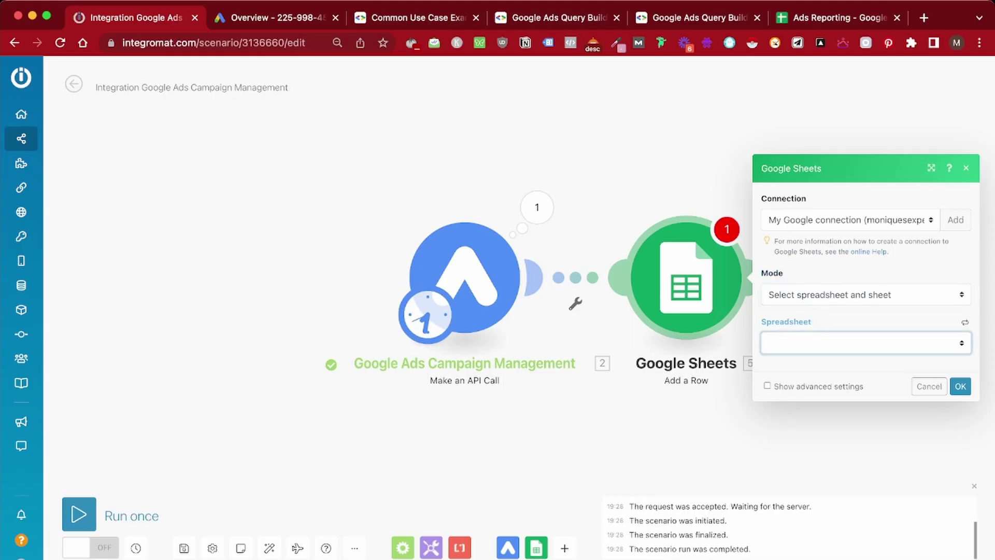
click(808, 357)
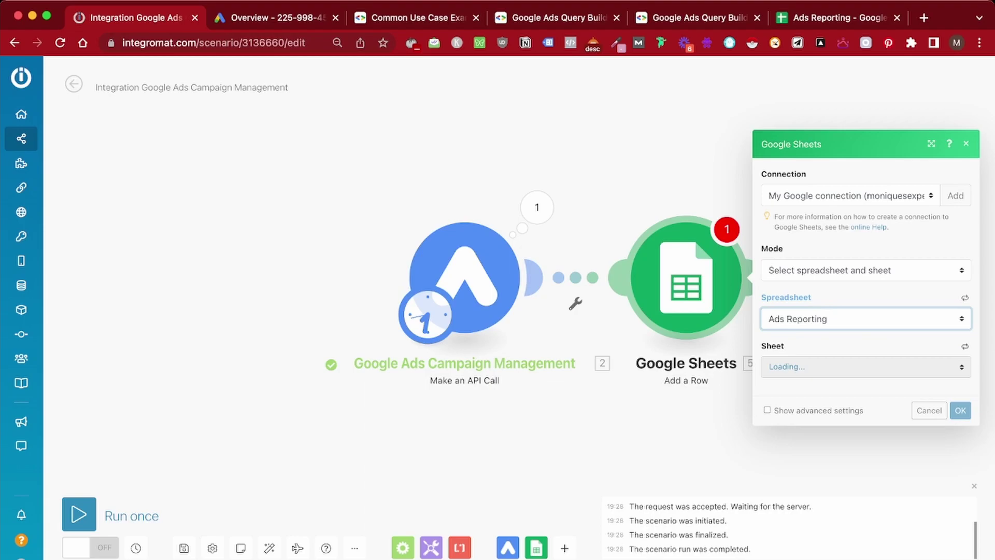
click(865, 367)
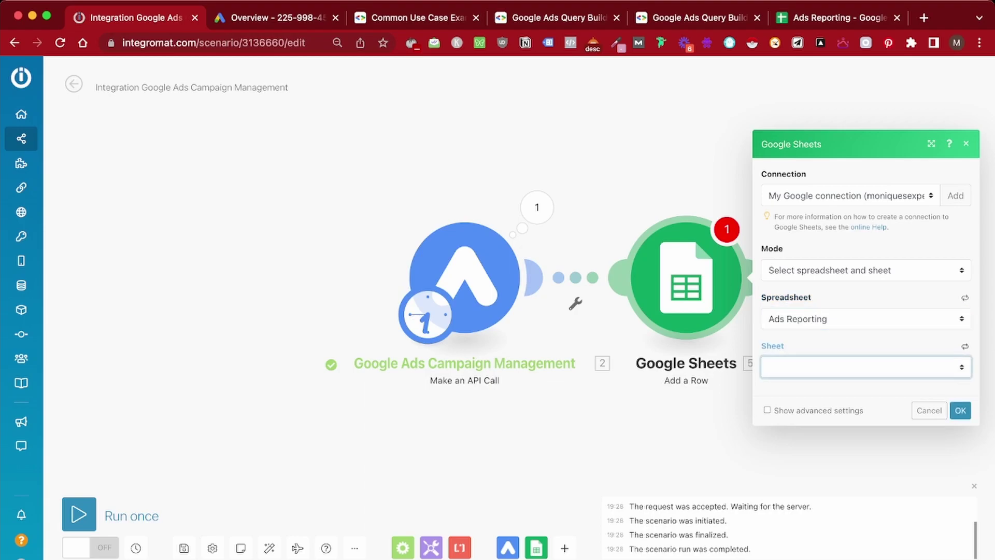
click(809, 384)
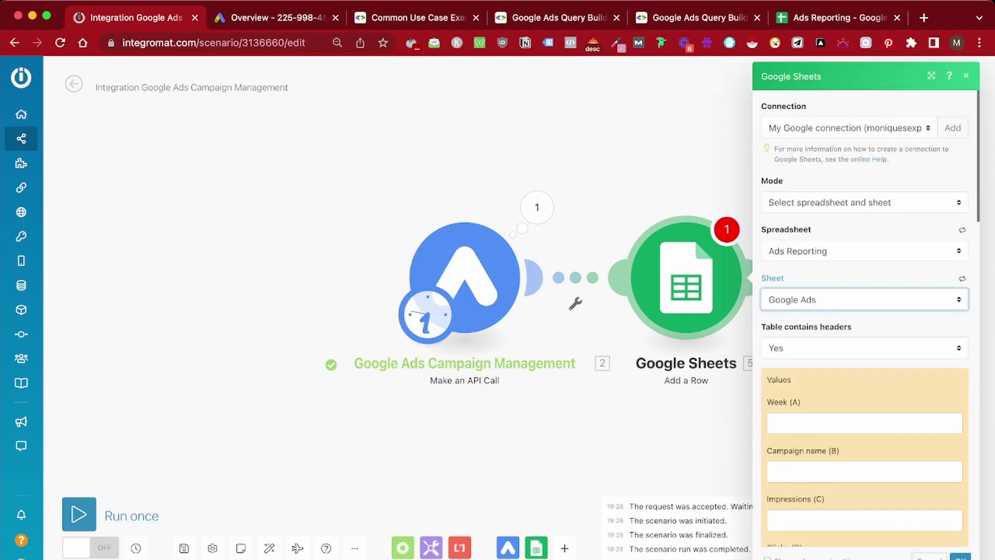
Review the sheet's column fields in the Add a Row module and confirm its settings with the values left empty.
scroll(865, 311, down, 6)
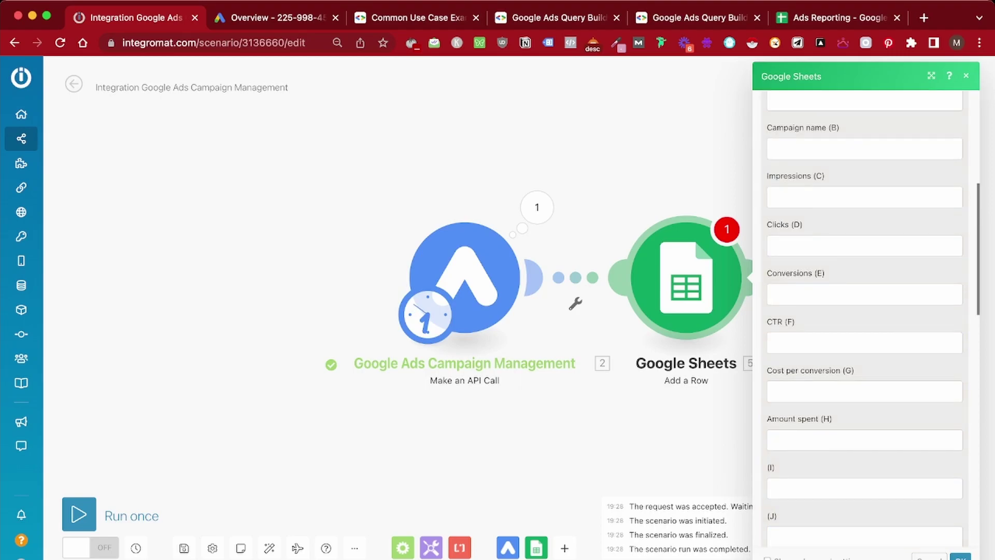
click(961, 557)
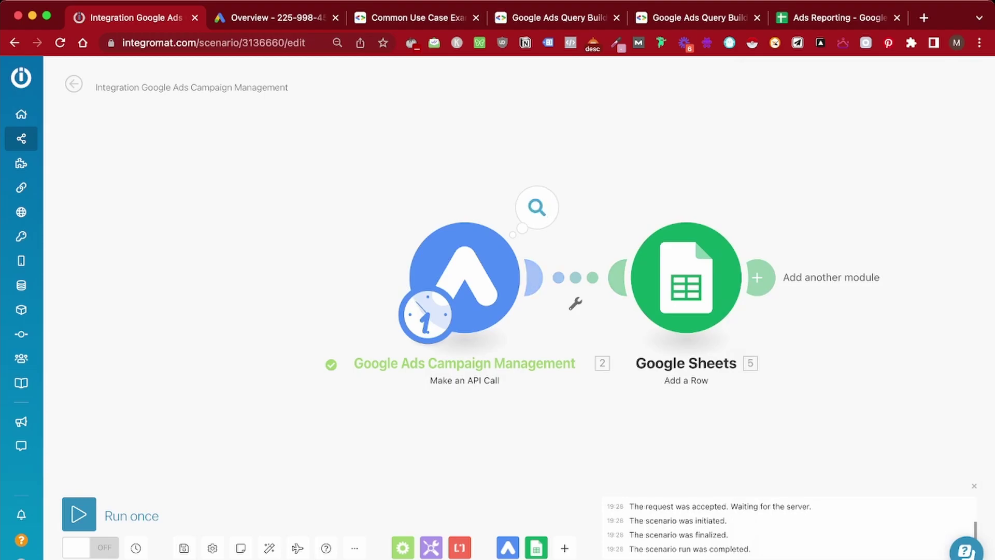
Examine the list of result collections in the output body of the Google Ads module's last run.
click(537, 207)
click(609, 298)
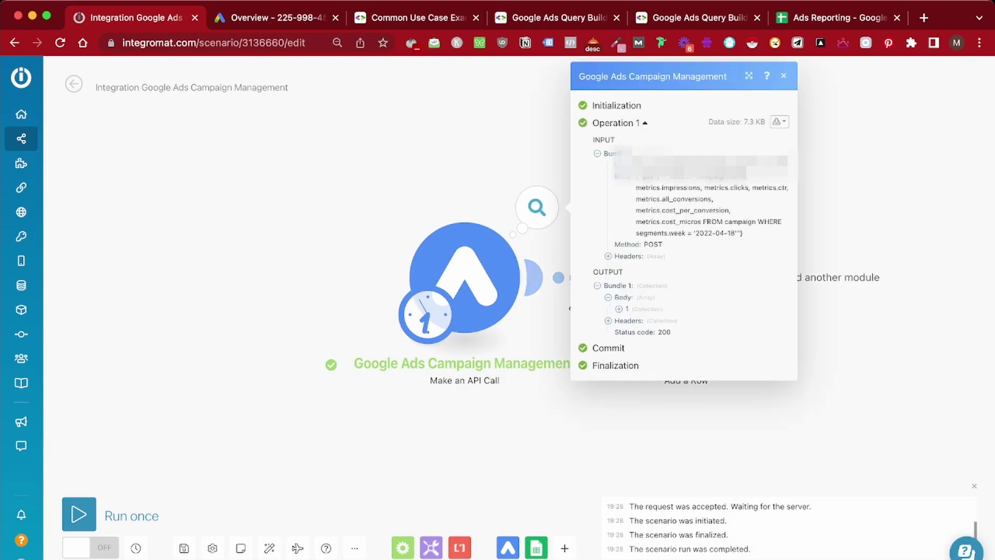
click(618, 309)
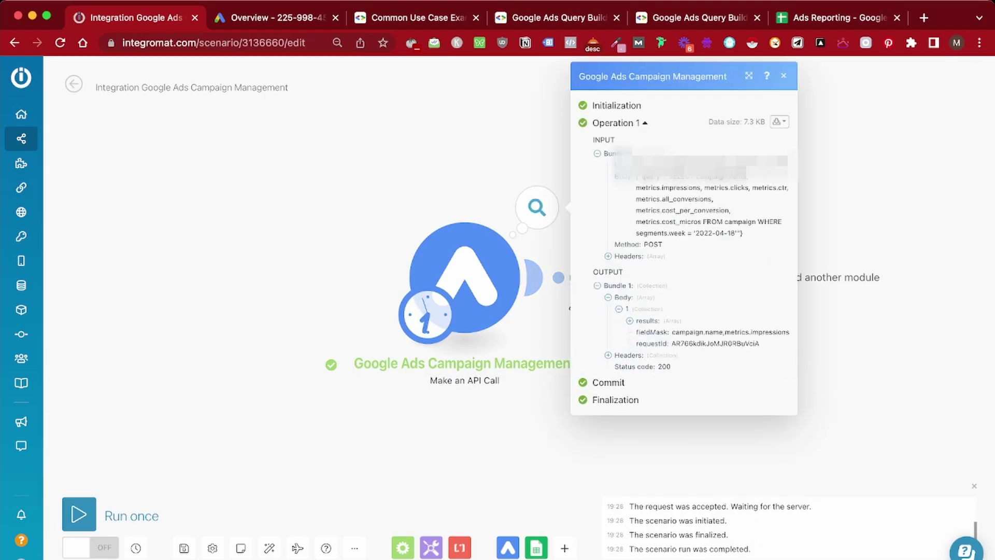
click(630, 320)
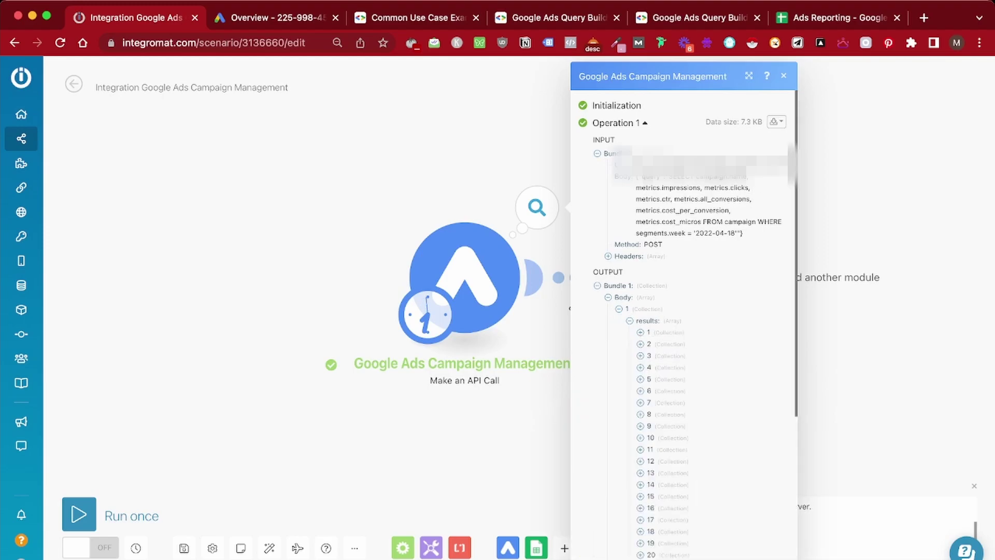
scroll(684, 311, down, 10)
scroll(684, 311, up, 10)
scroll(683, 321, down, 1)
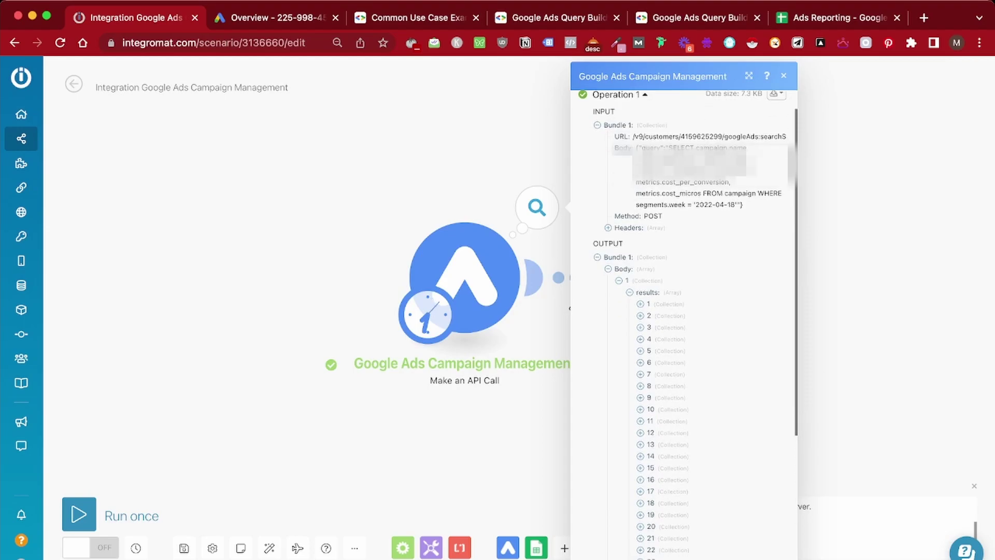
scroll(683, 321, down, 7)
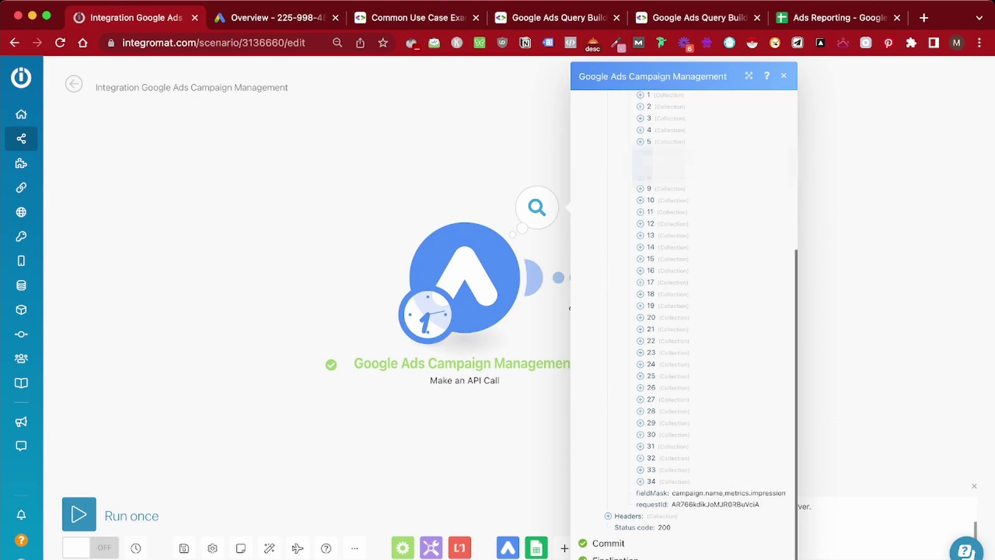
key(Up)
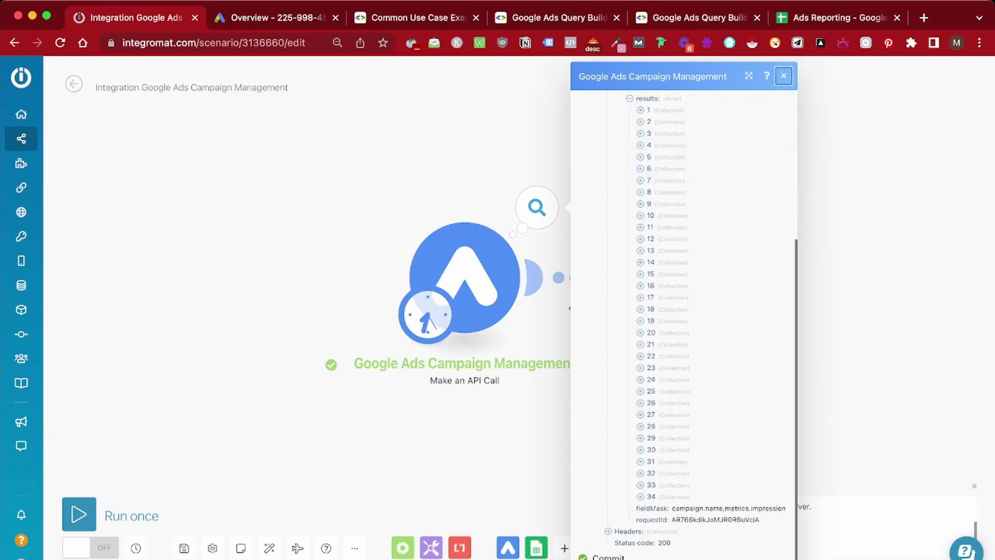
click(784, 76)
click(576, 303)
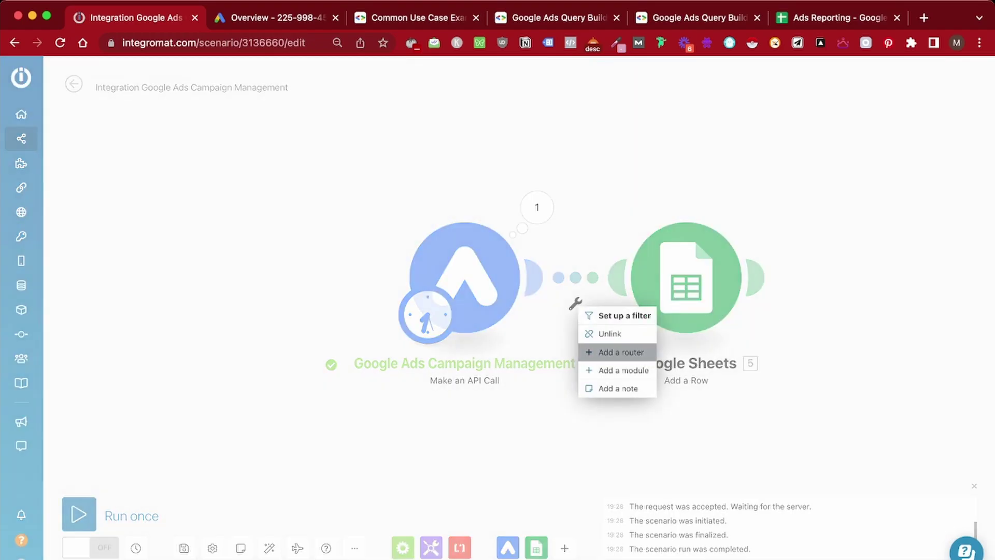
click(621, 352)
right_click(707, 310)
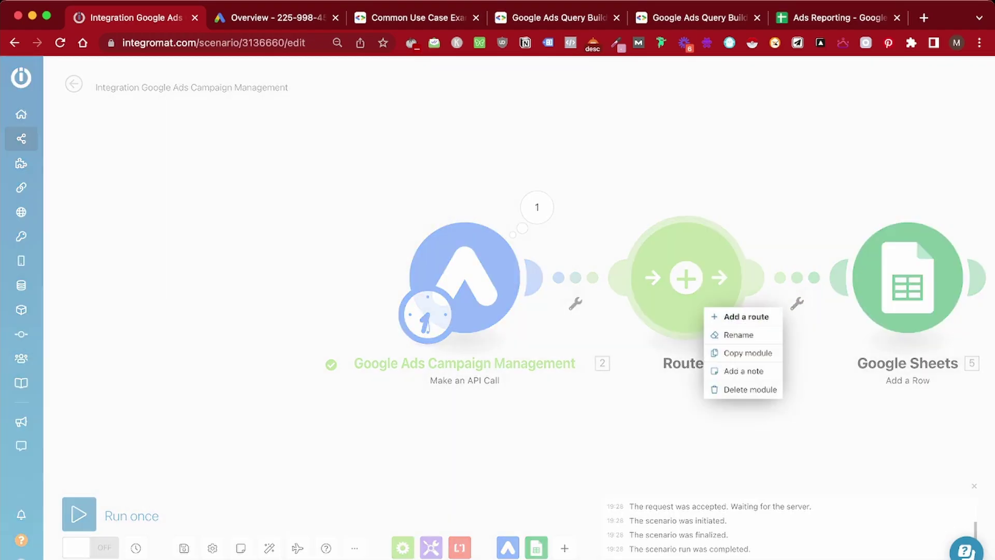
click(744, 389)
Add a Flow Control Iterator module after the Google Ads Campaign Management module.
click(534, 278)
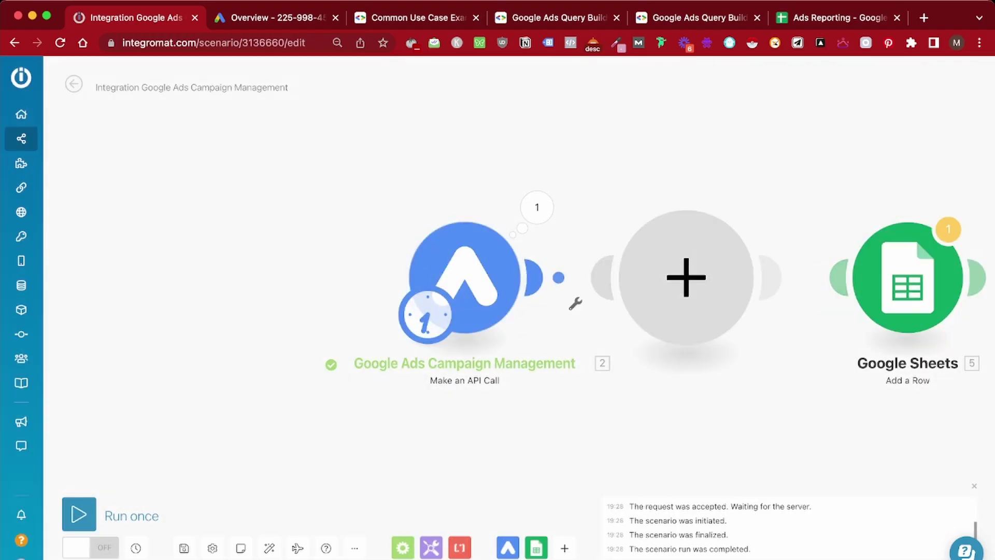
click(868, 289)
text(iter)
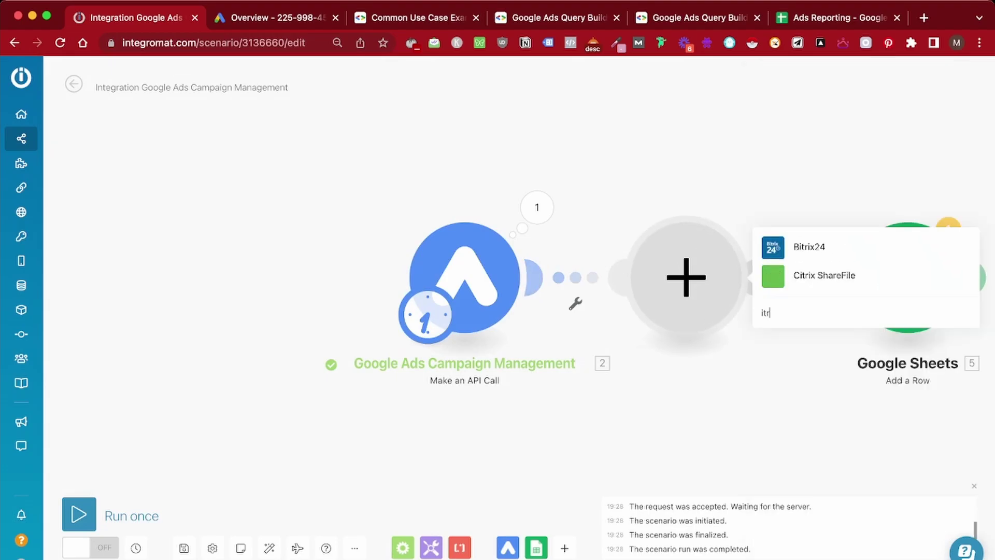
text(a)
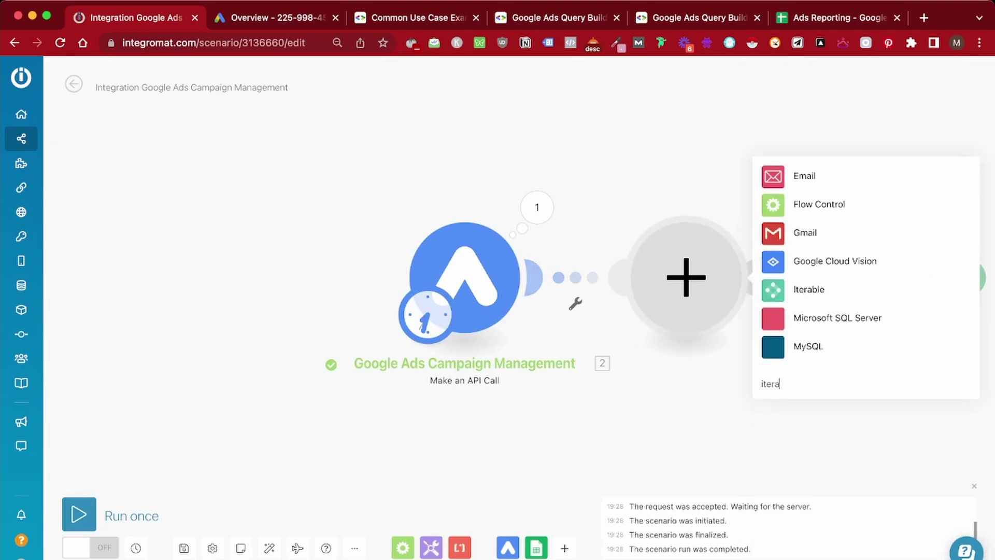
click(820, 187)
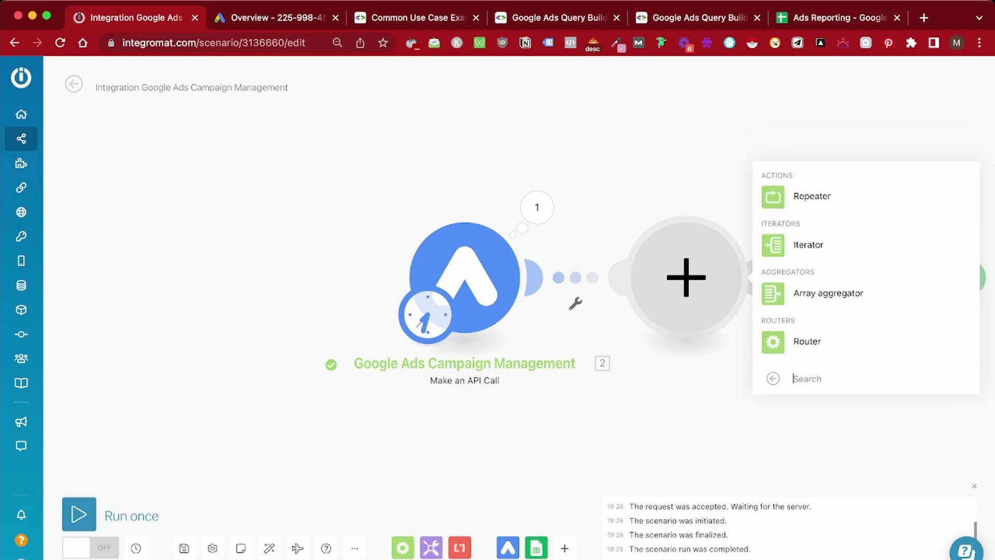
click(801, 242)
Set the Iterator's array to results[] from the API call's body and link the Iterator to the Google Sheets module.
click(829, 281)
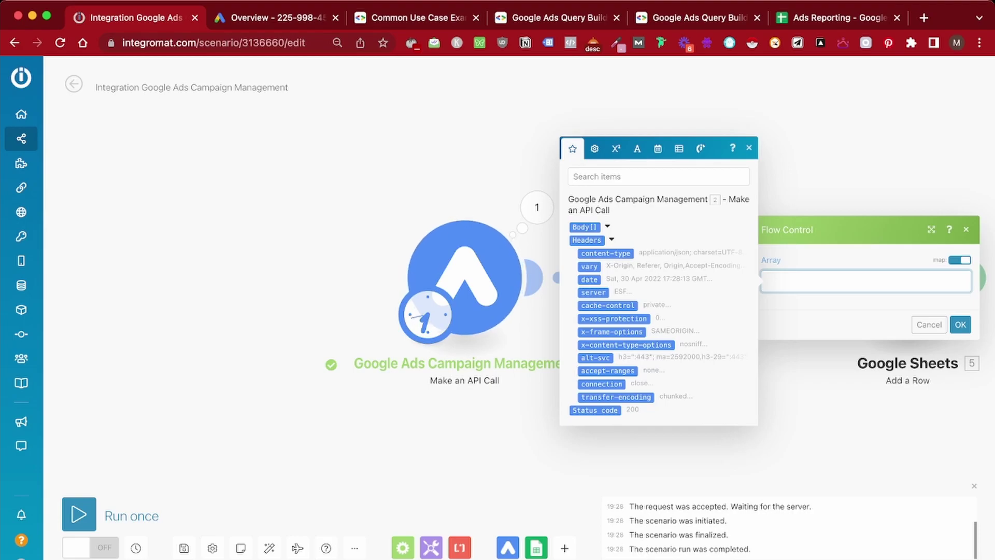
click(612, 239)
click(607, 305)
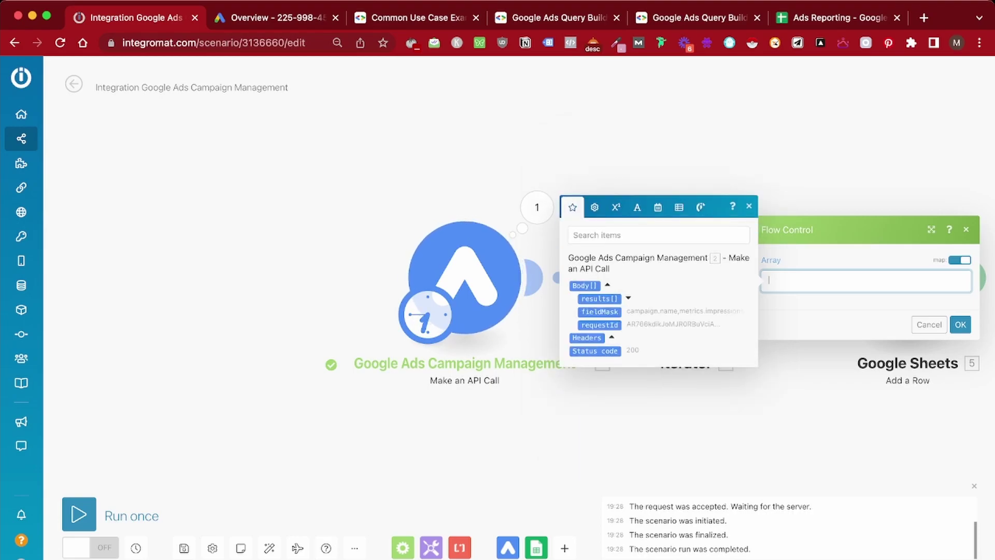
click(628, 298)
click(599, 286)
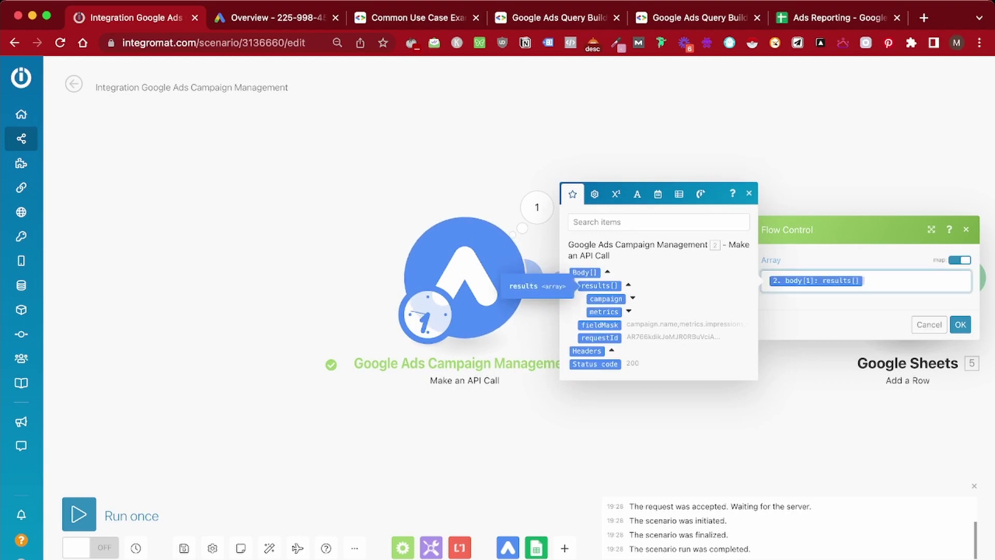
click(961, 324)
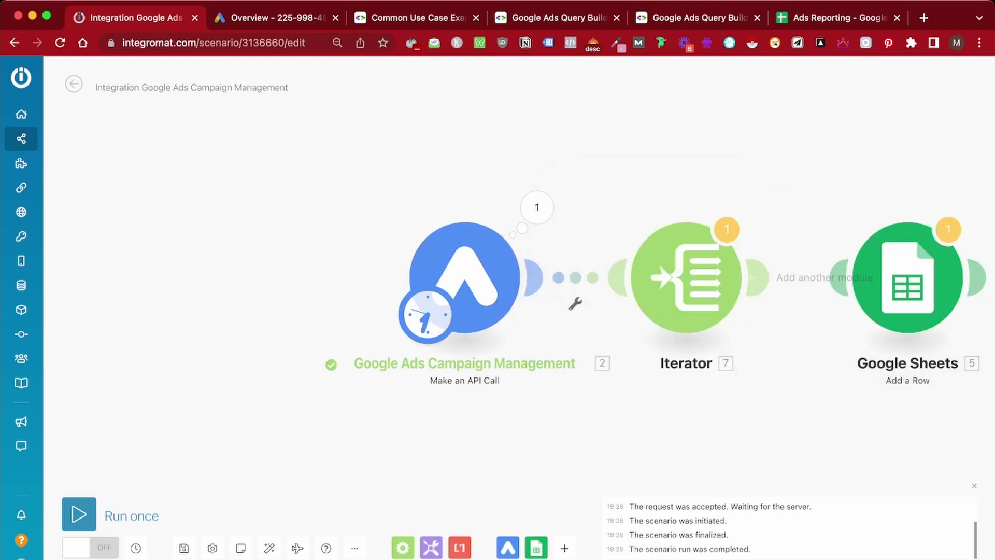
drag(754, 277, 840, 275)
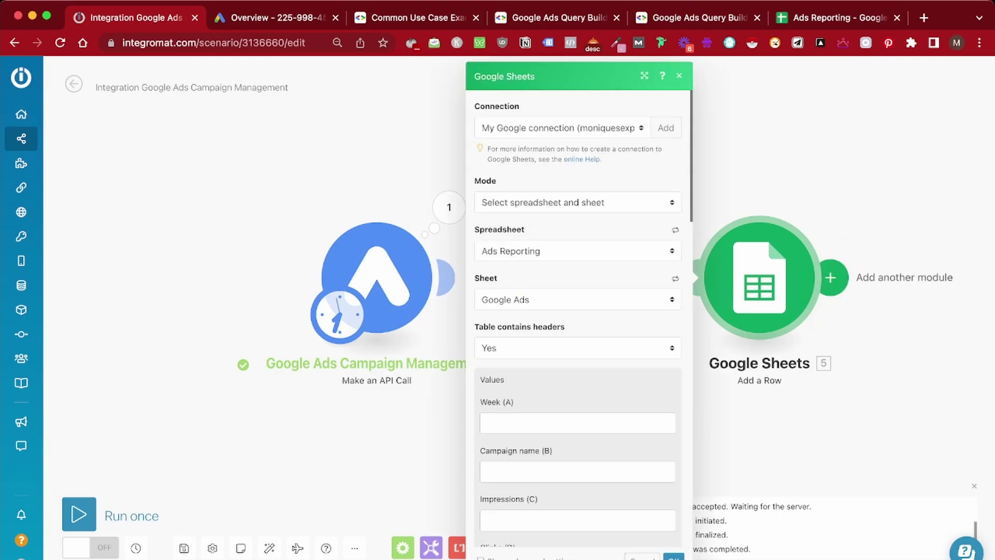
Map the Iterator's segments week, campaign name, metrics impressions and metrics clicks to the Week, Campaign name, Impressions and Clicks columns in Google Sheets.
scroll(578, 321, down, 2)
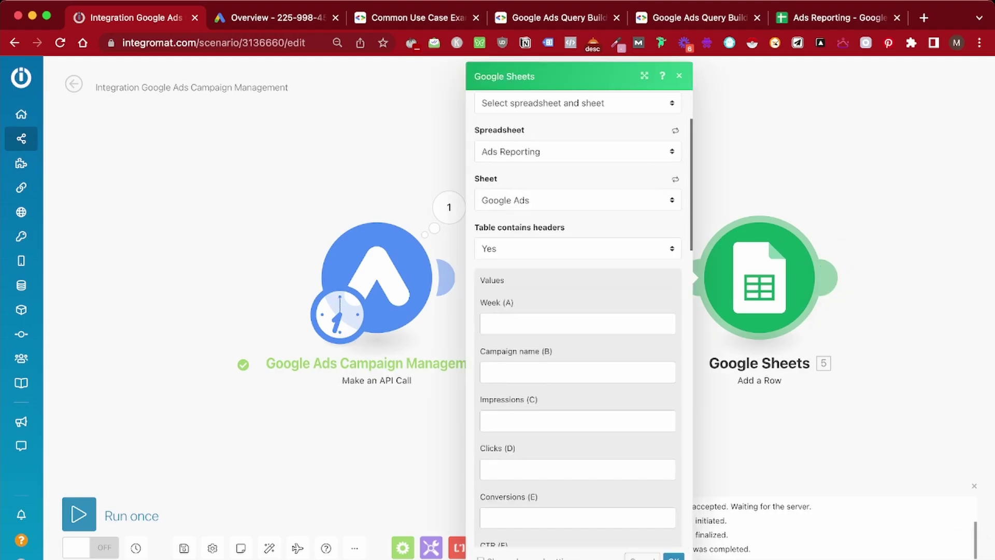
click(578, 323)
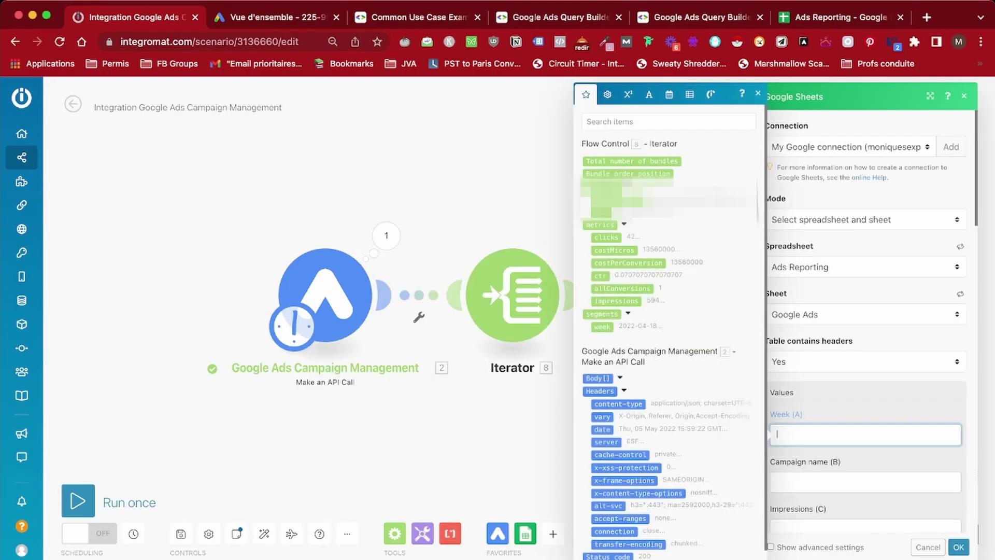
click(602, 327)
scroll(866, 321, down, 3)
click(866, 321)
click(601, 212)
click(866, 369)
click(616, 301)
click(866, 416)
click(607, 237)
Map the Iterator's metrics allConversions to the Conversions column and metrics ctr to the CTR column.
scroll(865, 363, down, 2)
click(866, 404)
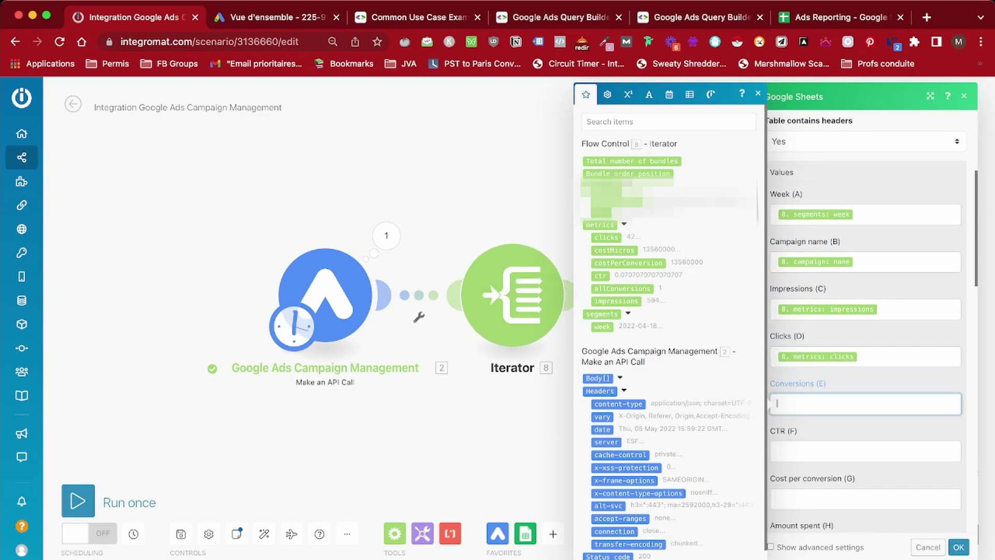
click(622, 289)
scroll(622, 289, down, 1)
click(865, 451)
click(601, 276)
Set the Cost per conversion column to the Iterator's metrics costPerConversion divided by 10000000, using the math division operator.
scroll(833, 367, down, 1)
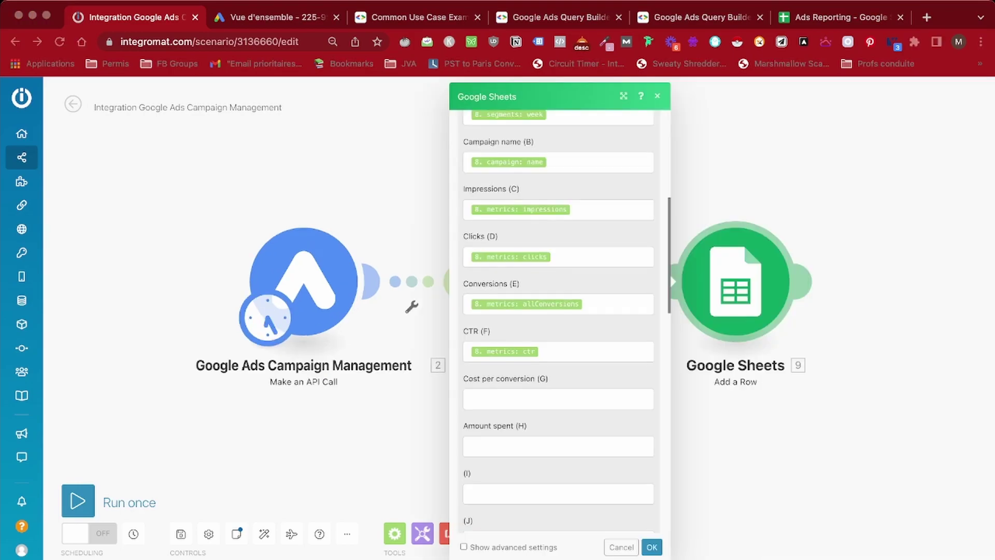
click(558, 399)
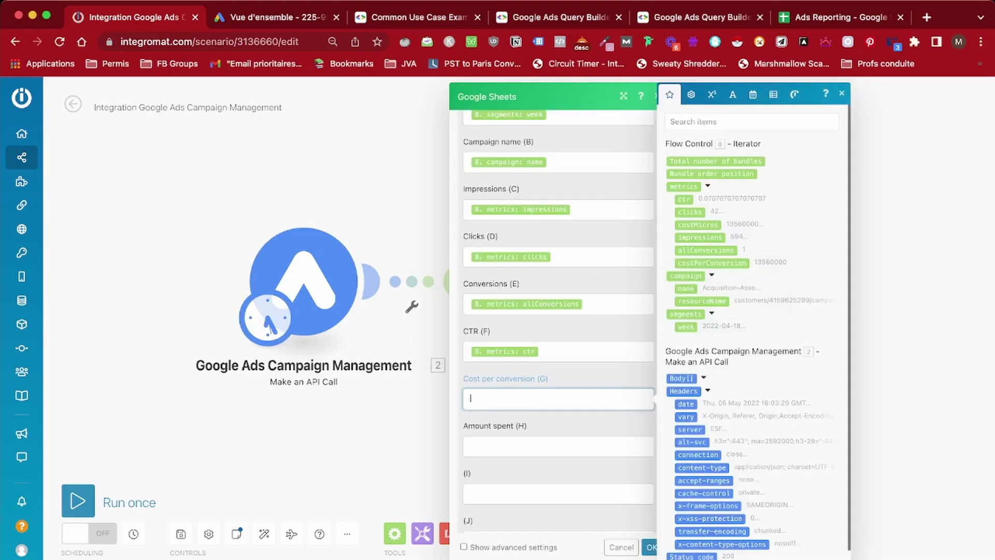
drag(712, 263, 612, 264)
click(712, 263)
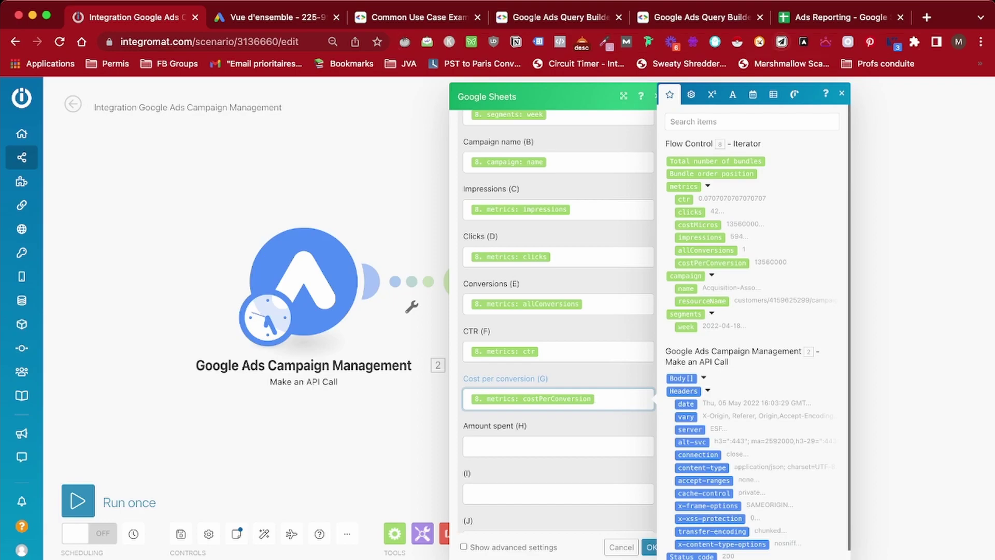
click(712, 94)
click(710, 466)
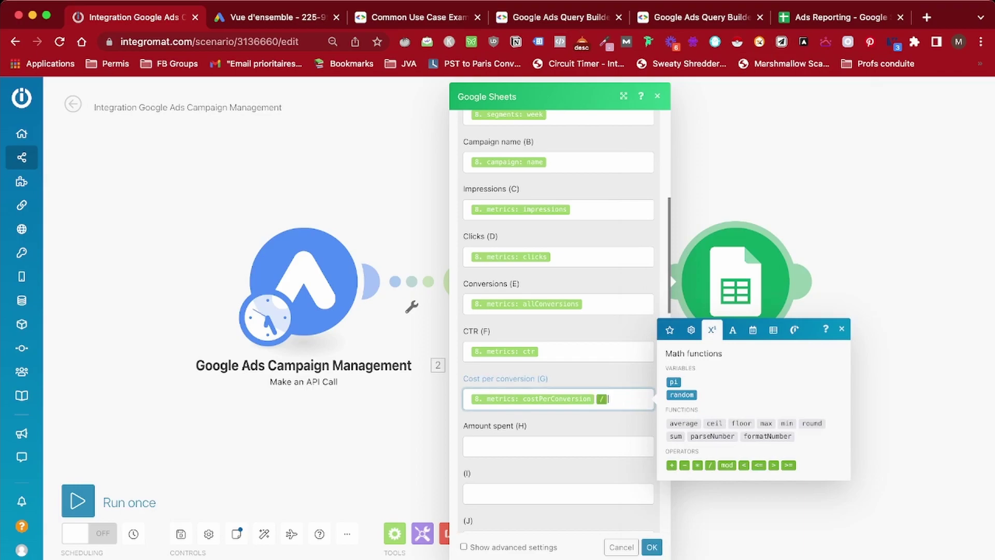
text(10000000)
Set the Amount spent column to metrics costMicros divided by the 10000000 copied from Cost per conversion, and confirm the module.
click(558, 446)
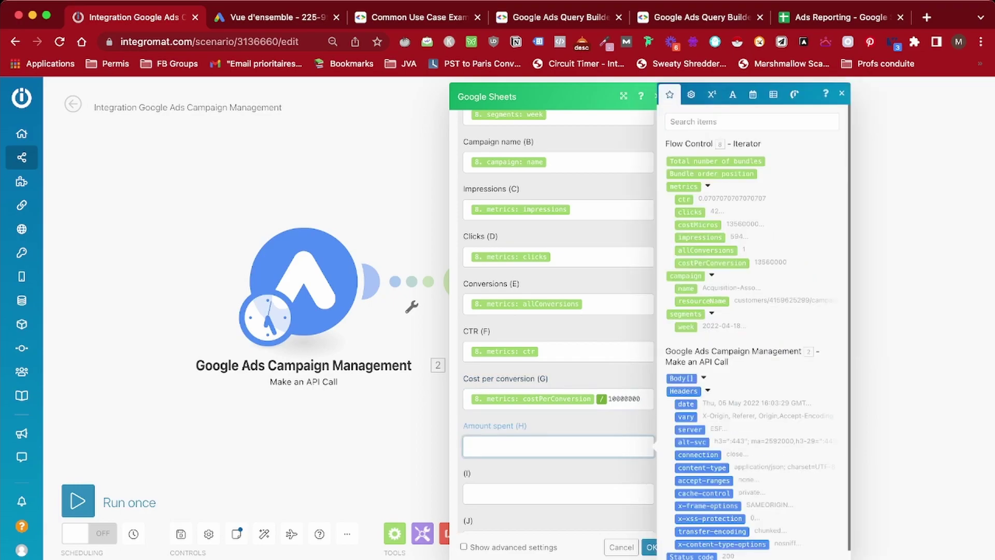
click(698, 224)
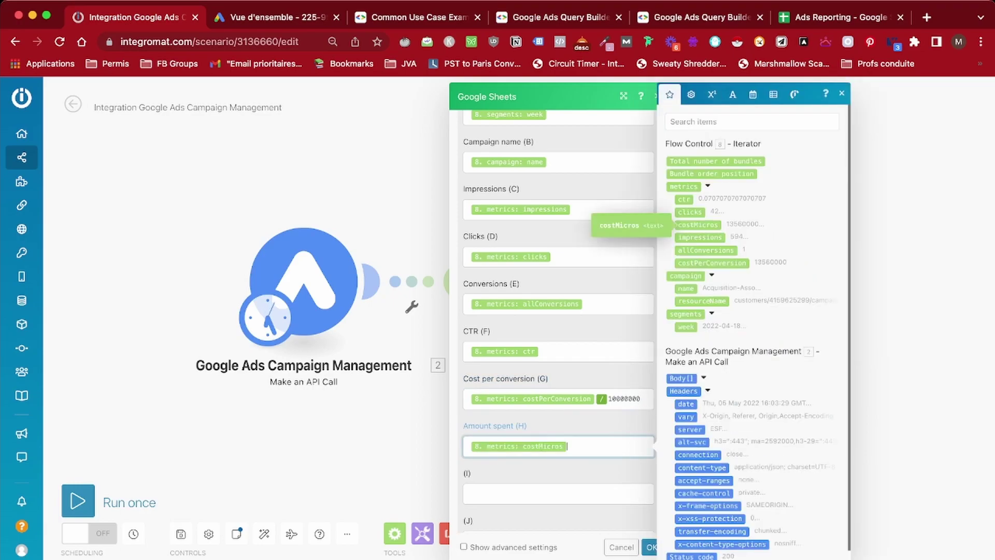
click(691, 95)
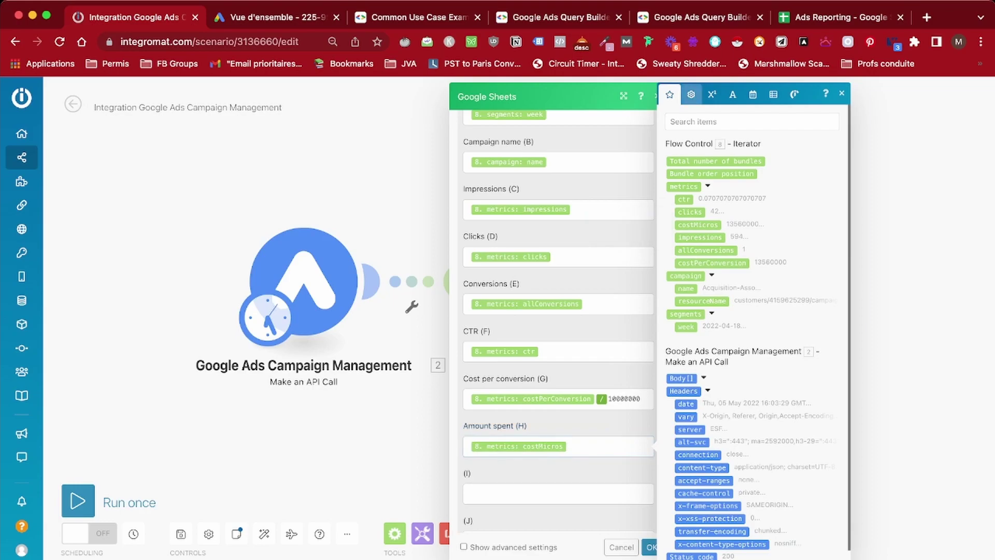
click(712, 375)
click(710, 513)
double_click(625, 398)
key(super+c)
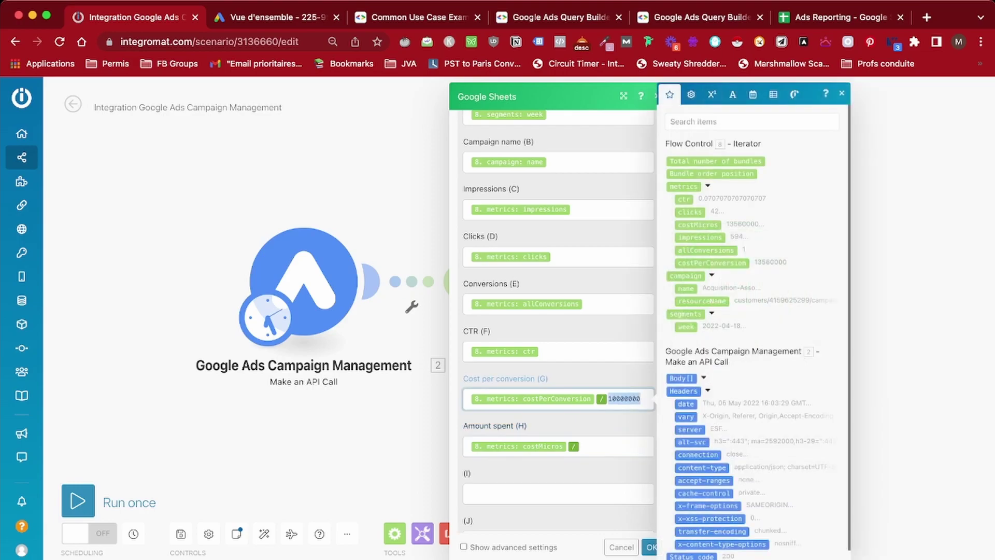
click(617, 446)
key(super+v)
click(650, 547)
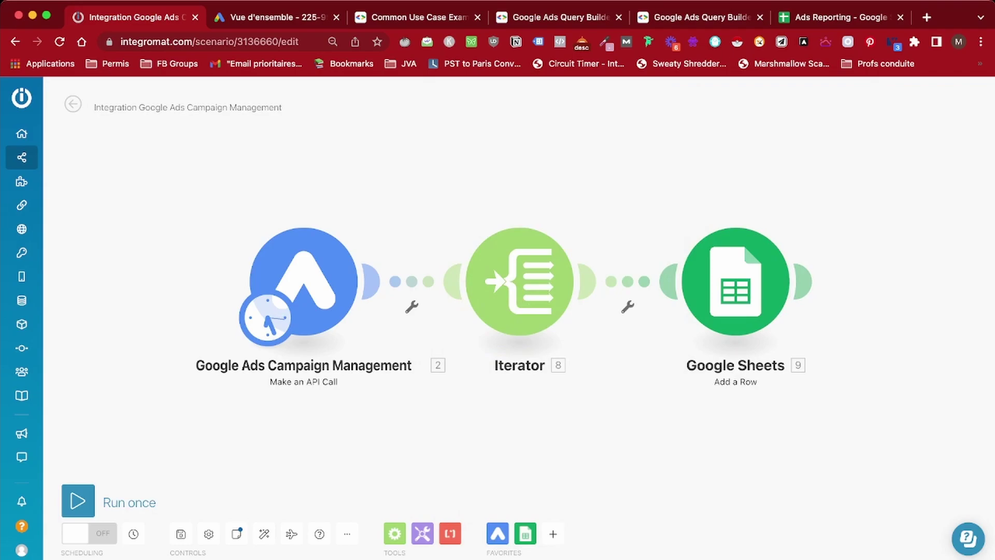
Run the scenario once and check the Google Ads and Dashboard sheets of the Ads Reporting spreadsheet.
click(78, 500)
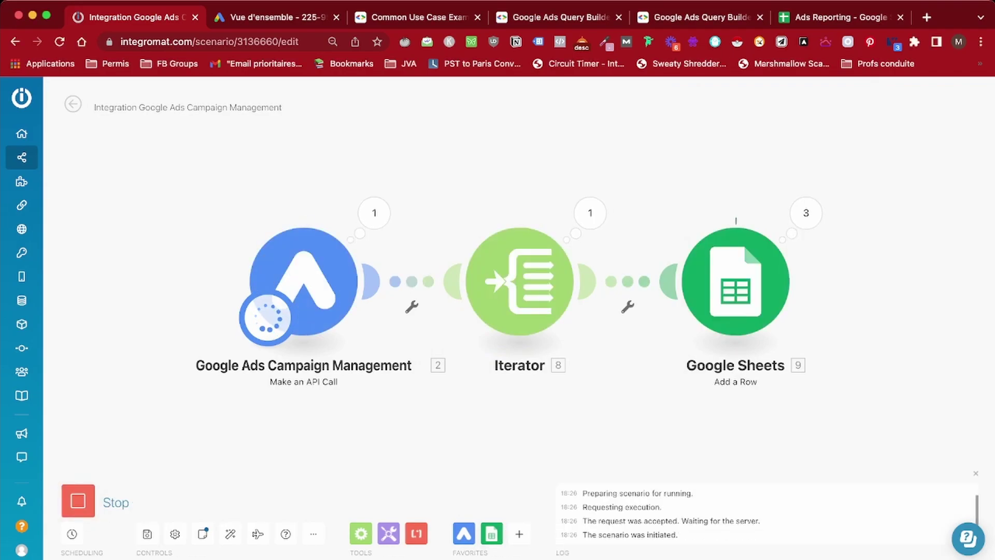
click(840, 17)
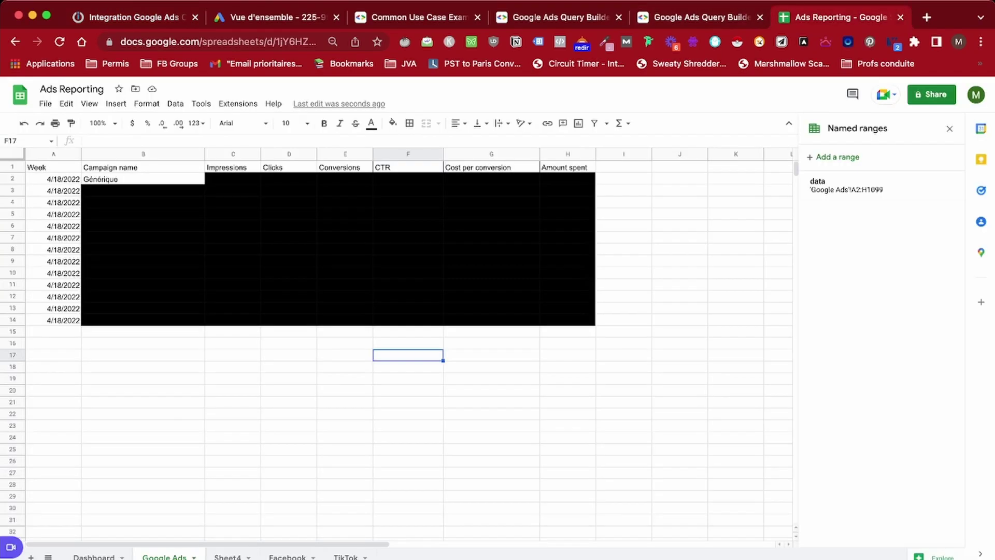
click(408, 425)
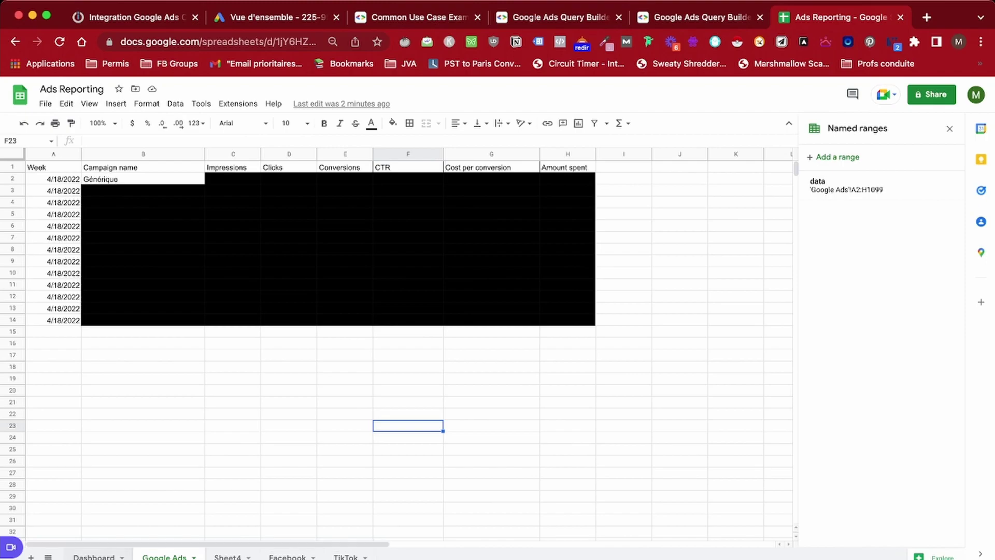
click(94, 557)
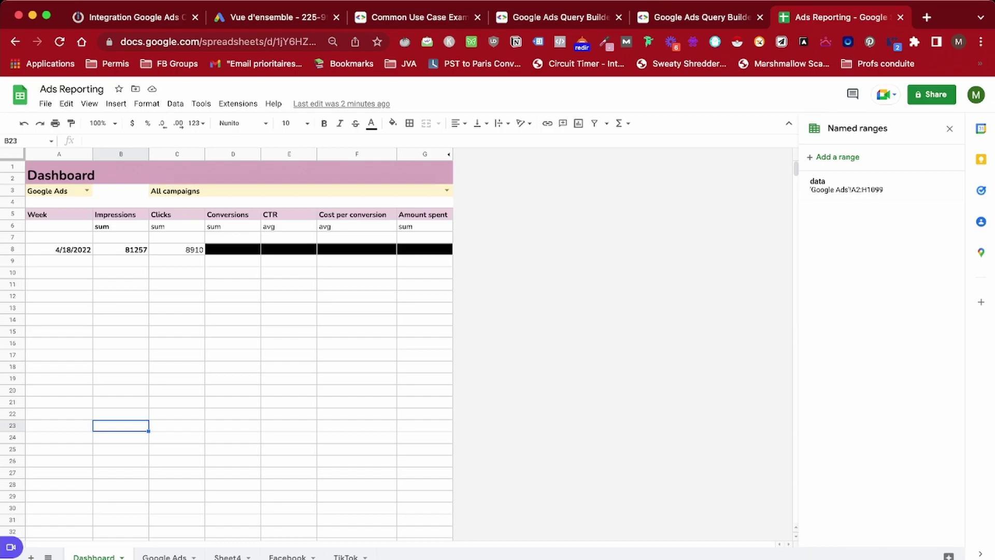
Look through the campaign choices in the Dashboard sheet's campaign filter, keeping All campaigns.
click(59, 226)
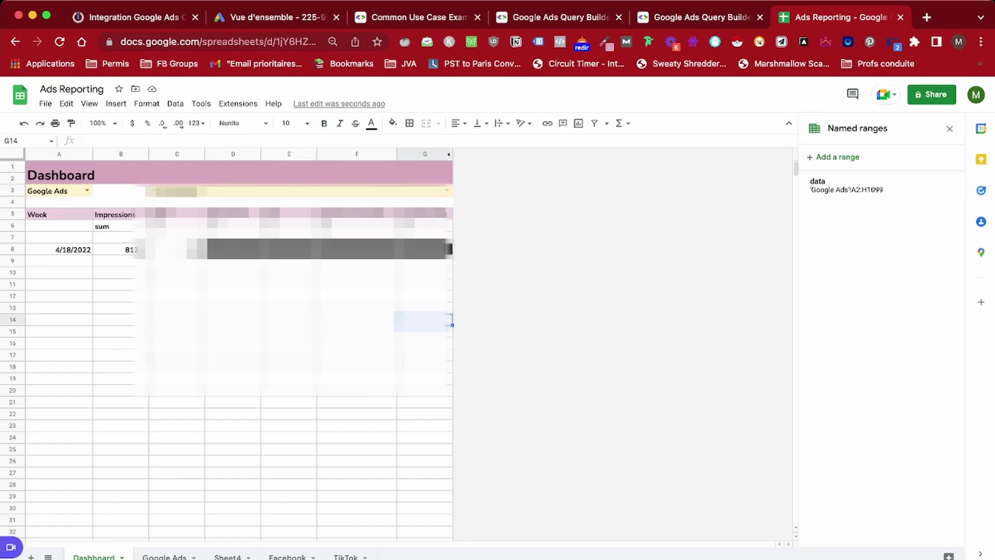
click(447, 191)
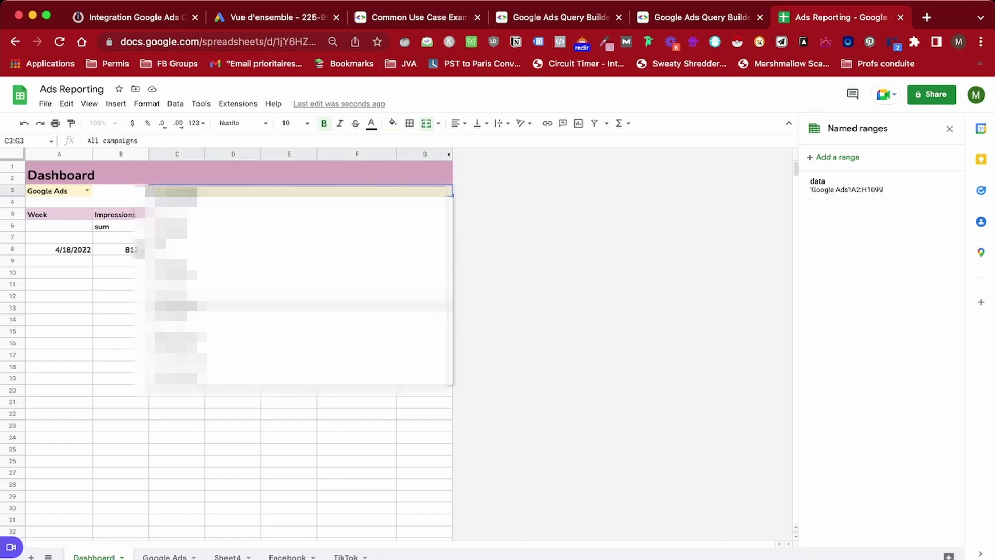
click(136, 343)
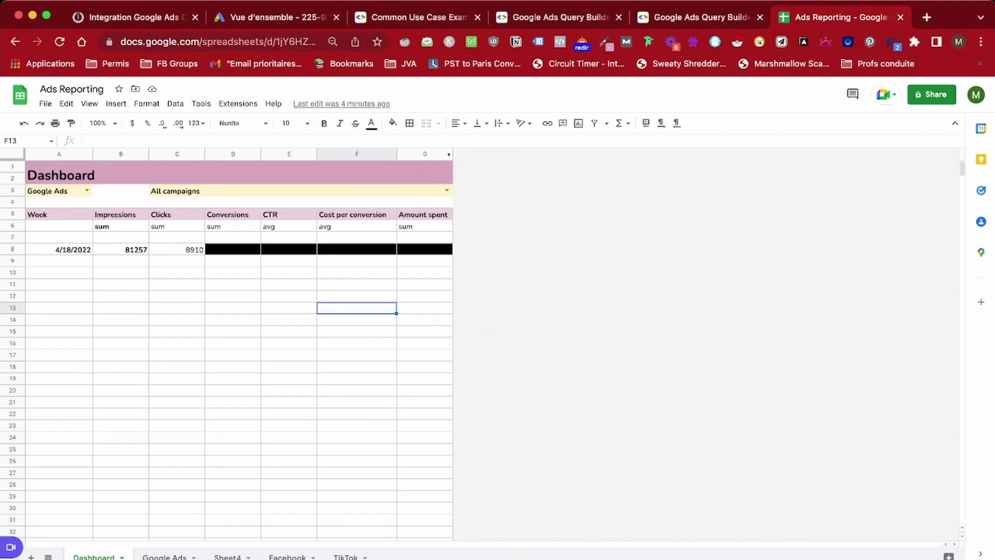
Back in Integromat, replace the fixed segments.week date in the Google Ads API call's query body with a single formatDate function.
key(ctrl+Tab)
scroll(479, 322, up, 2)
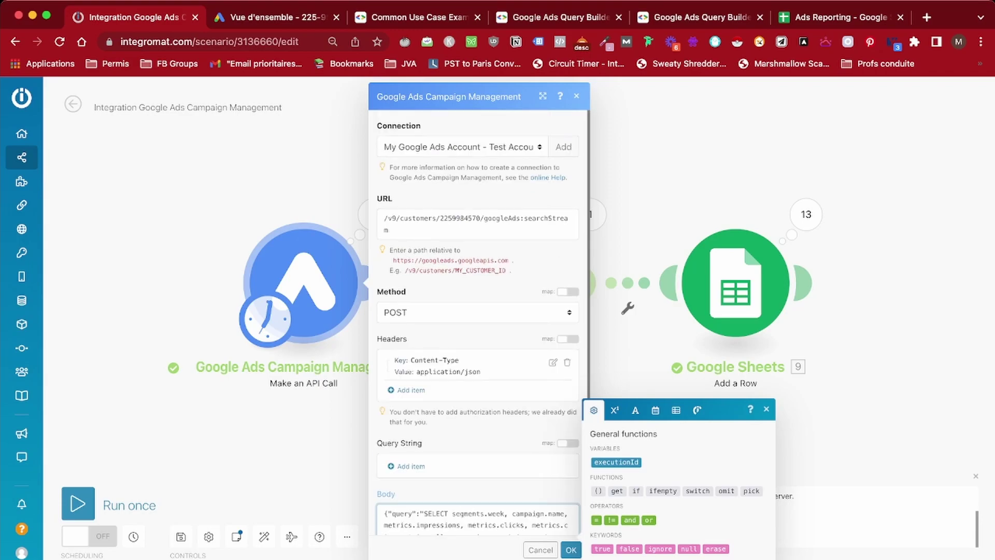
scroll(479, 322, down, 2)
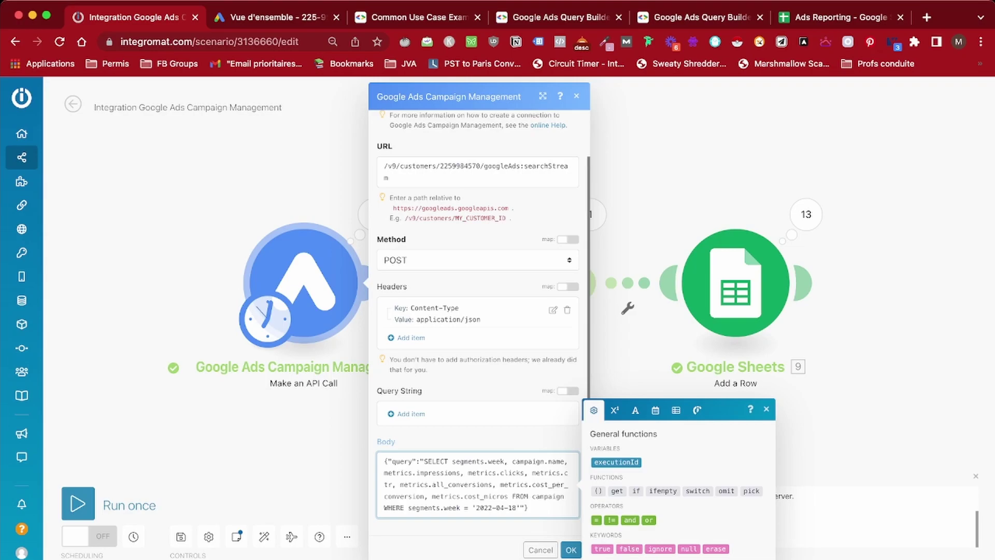
drag(476, 508, 517, 508)
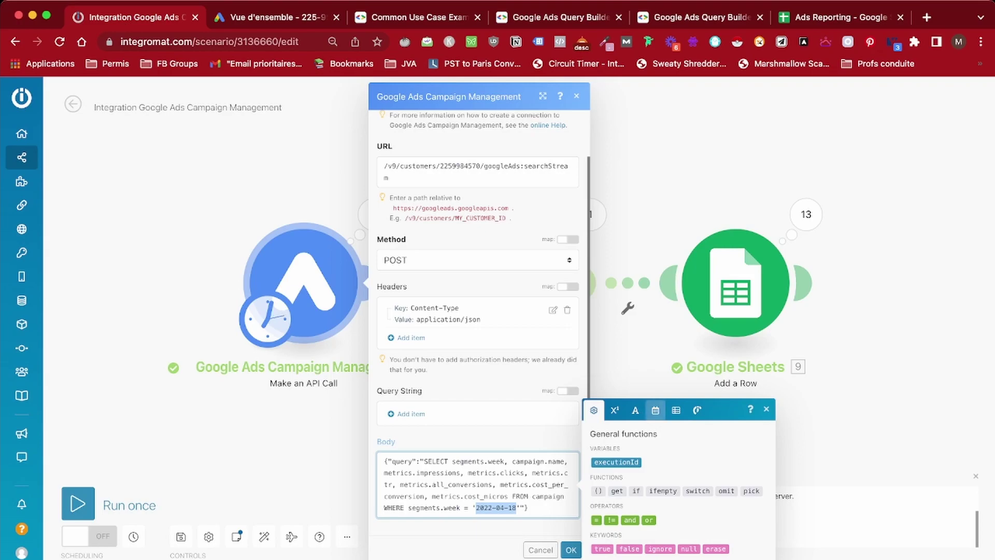
click(656, 410)
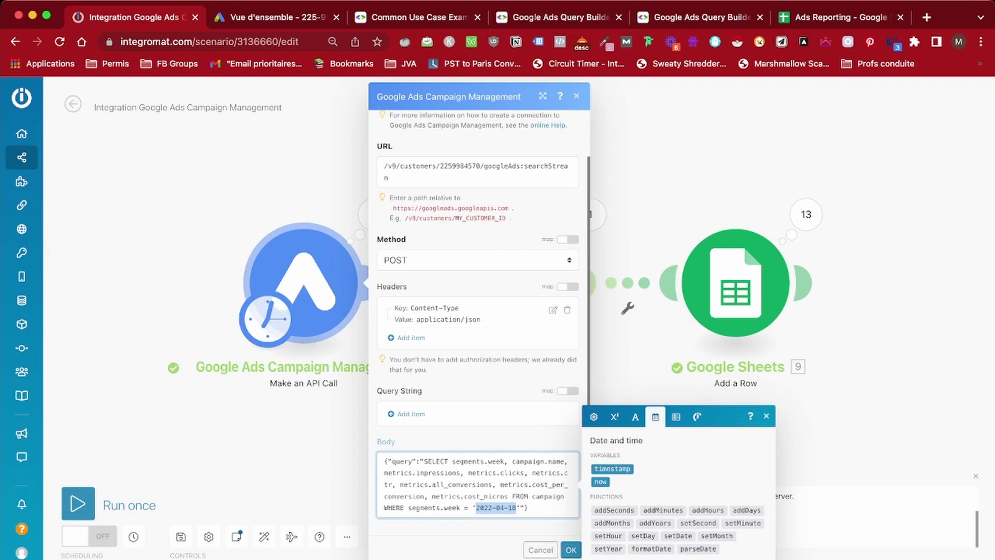
click(651, 549)
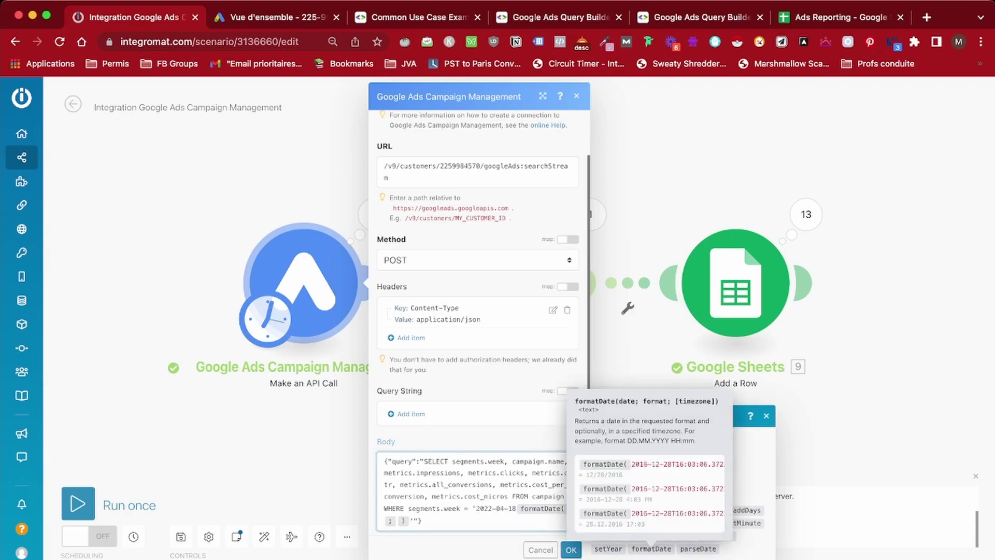
mouse_move(508, 509)
mouse_down()
mouse_move(478, 509)
mouse_move(517, 509)
mouse_up()
key(BackSpace)
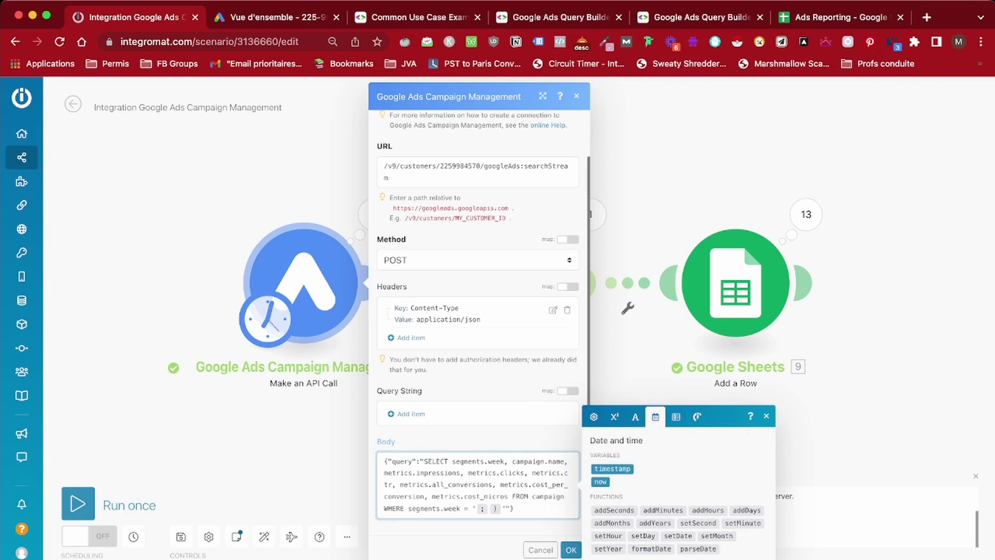
click(652, 549)
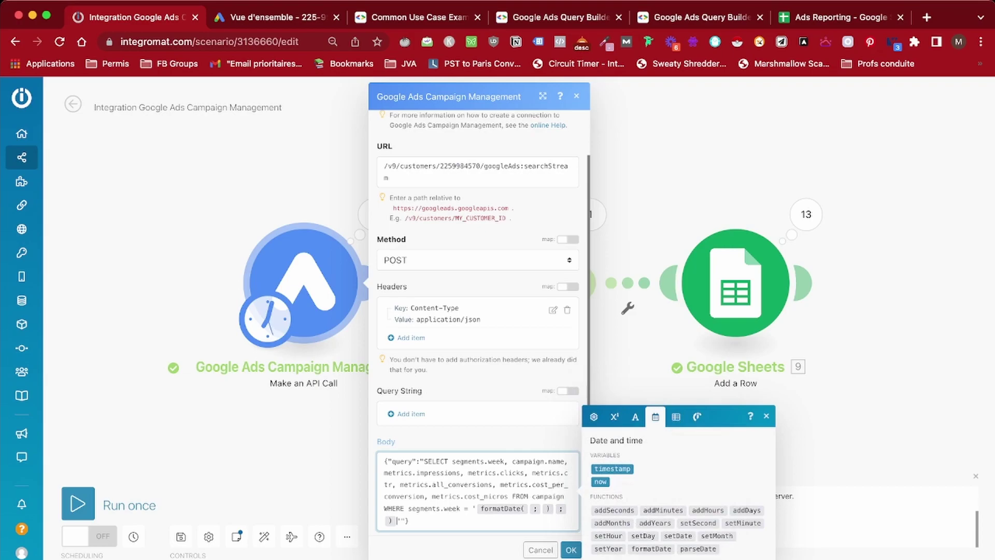
key(Delete)
key(Delete)
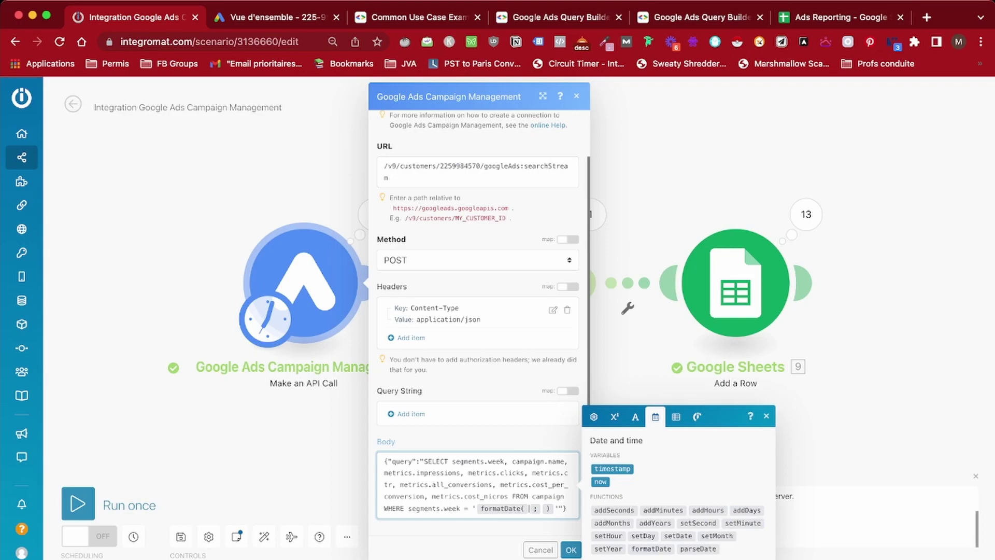
Fill the formatDate function with the now variable and the YYYY-MM-DD format copied from its example, and confirm the module.
click(600, 482)
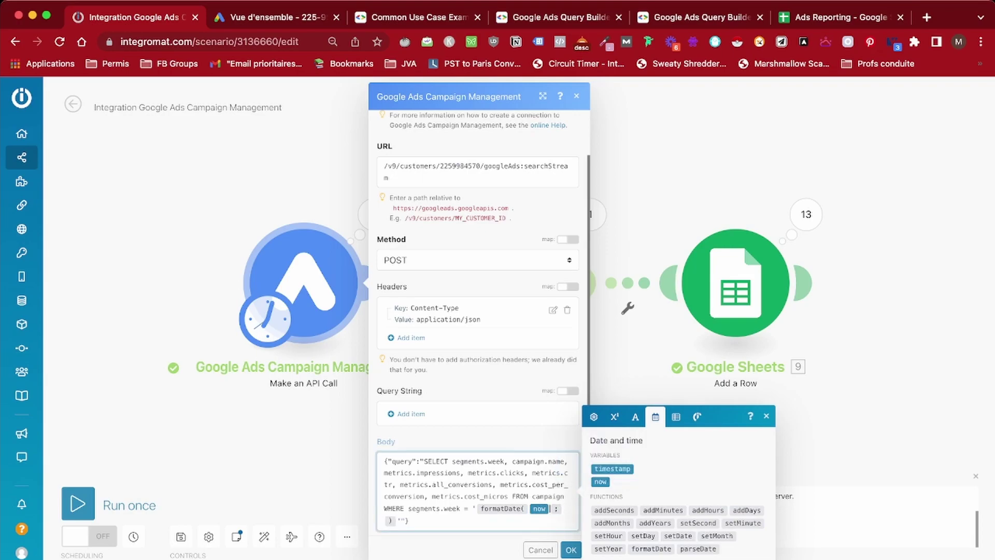
mouse_move(502, 509)
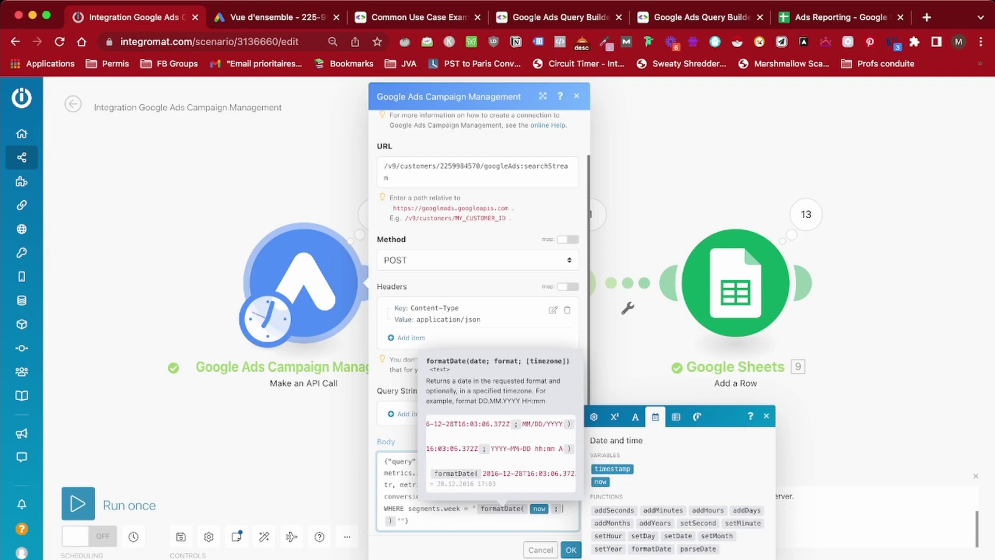
drag(491, 448, 531, 448)
key(super+c)
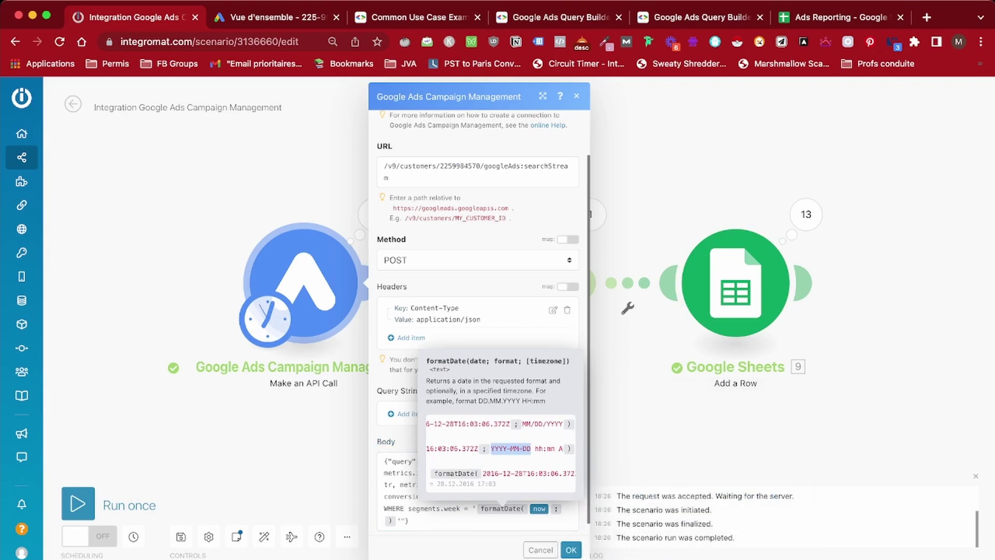
click(551, 509)
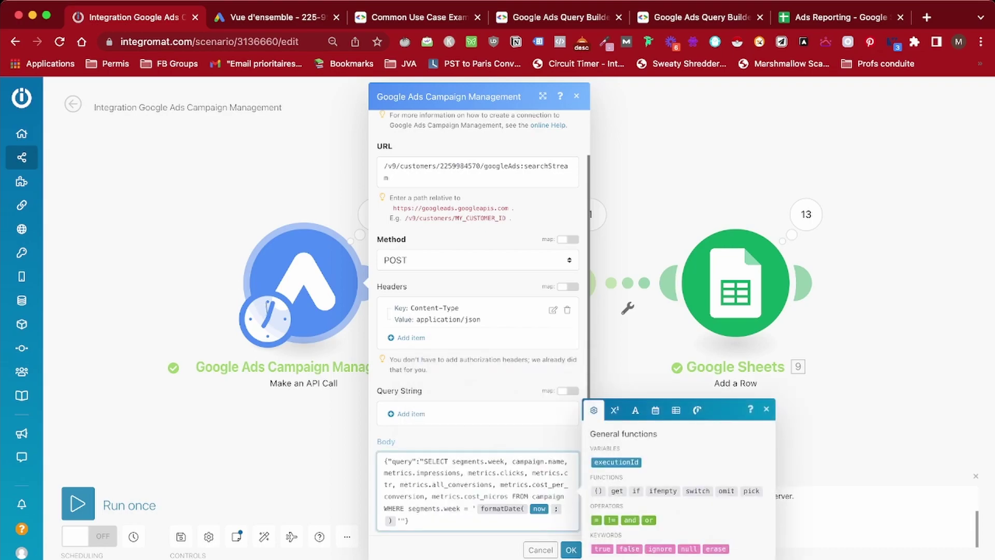
key(super+v)
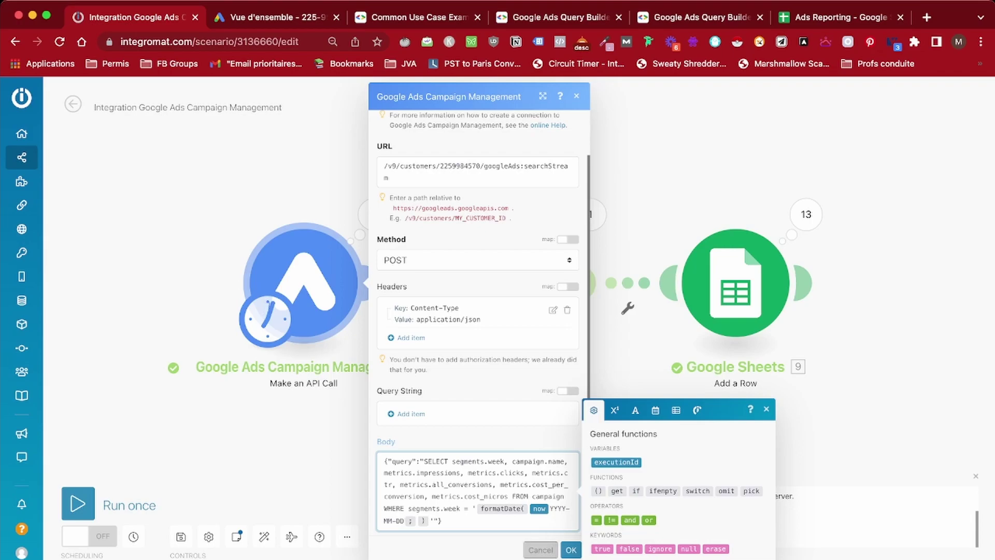
click(571, 550)
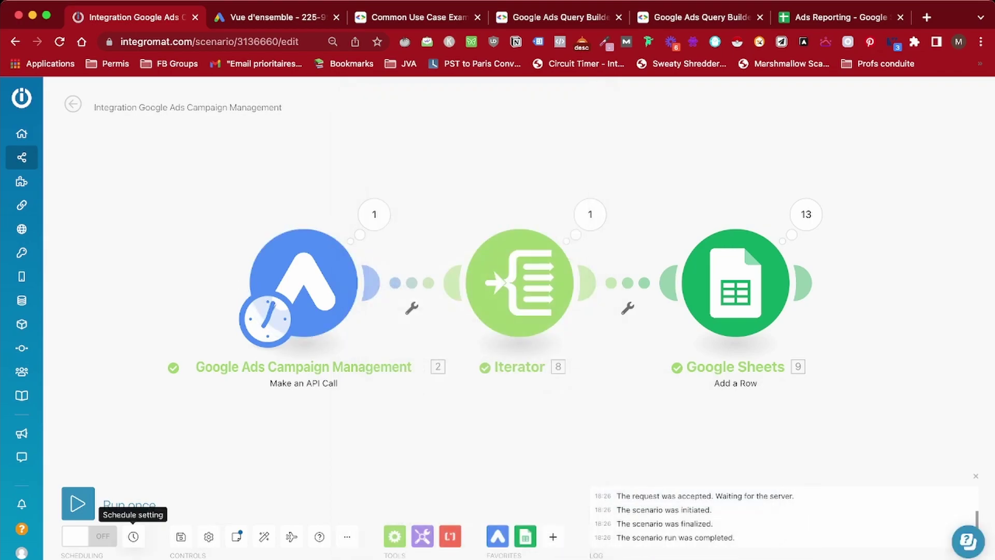
Schedule the scenario by days of the week to run on Monday at 08:00, and save the scenario.
click(133, 536)
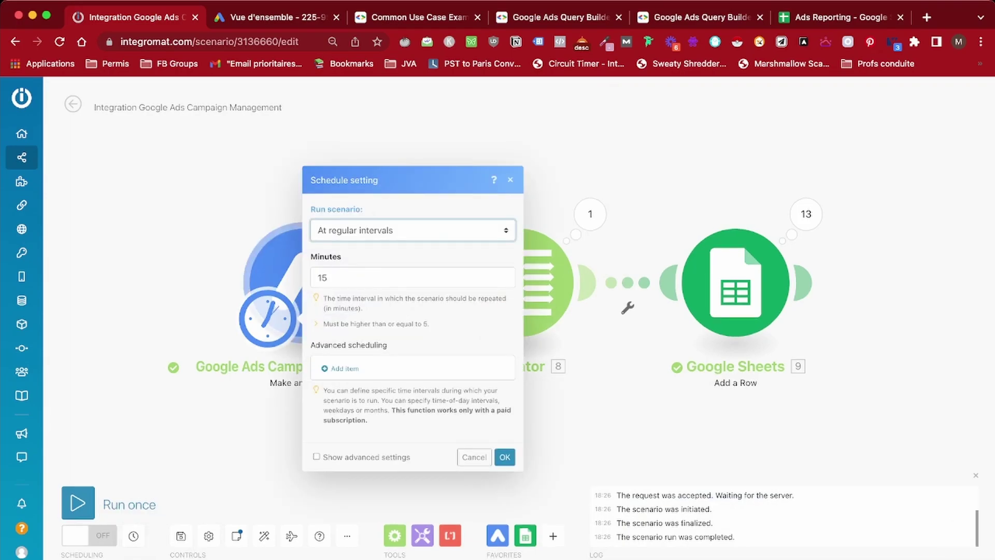
click(352, 275)
click(322, 266)
click(322, 402)
double_click(319, 402)
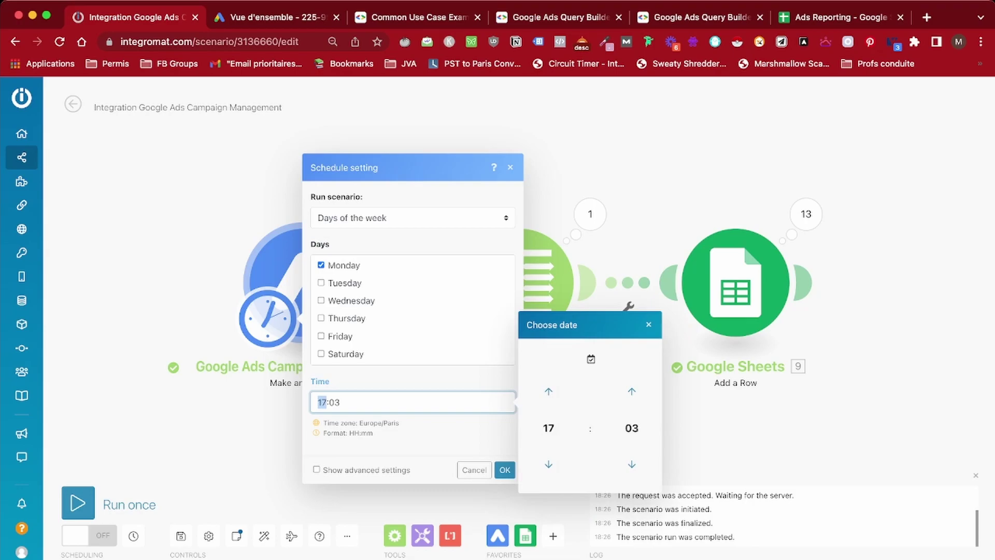
click(549, 428)
click(543, 411)
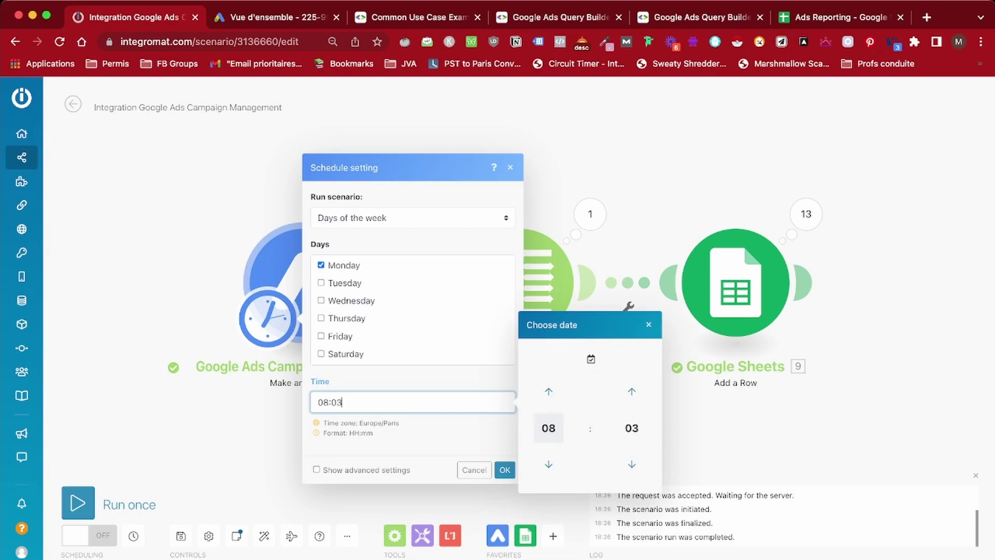
key(BackSpace)
text(0)
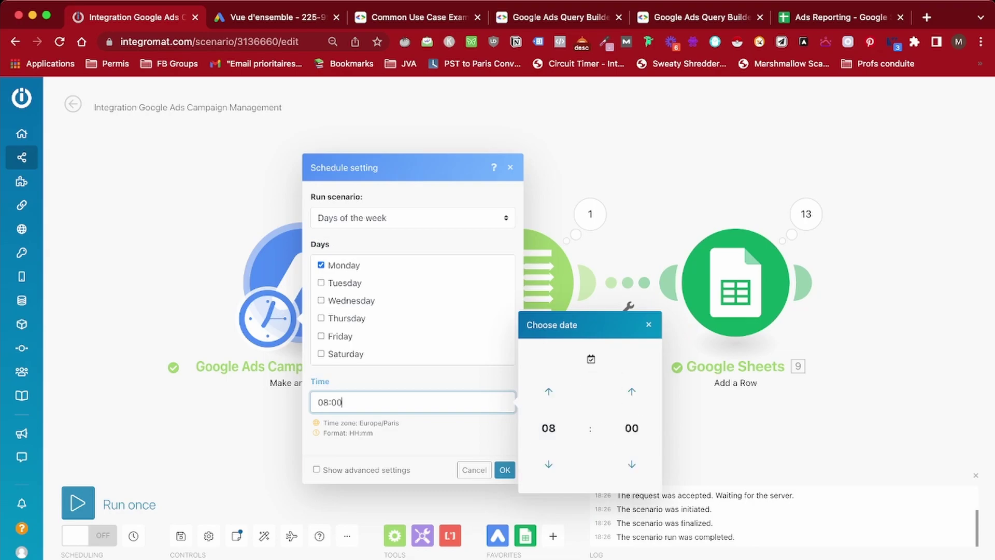
key(Return)
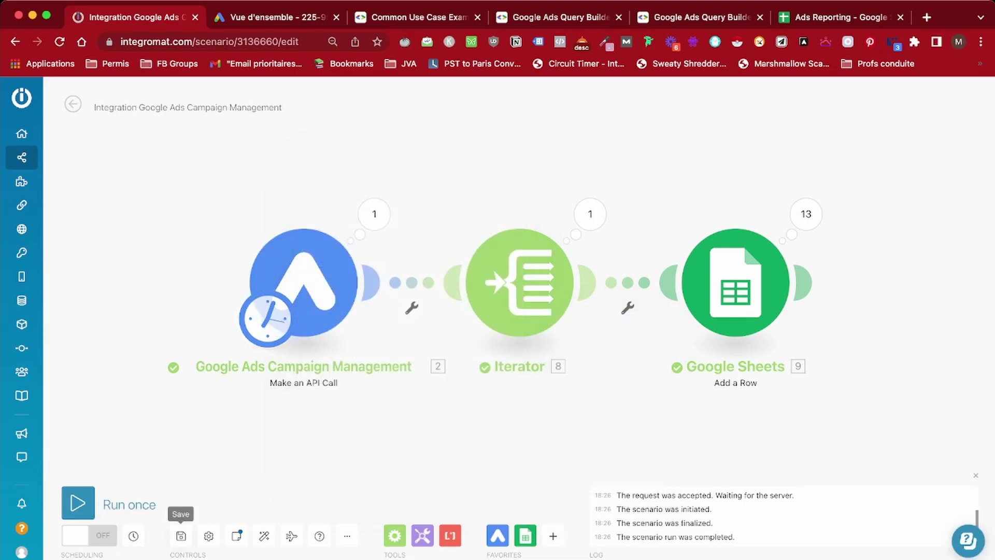
click(181, 536)
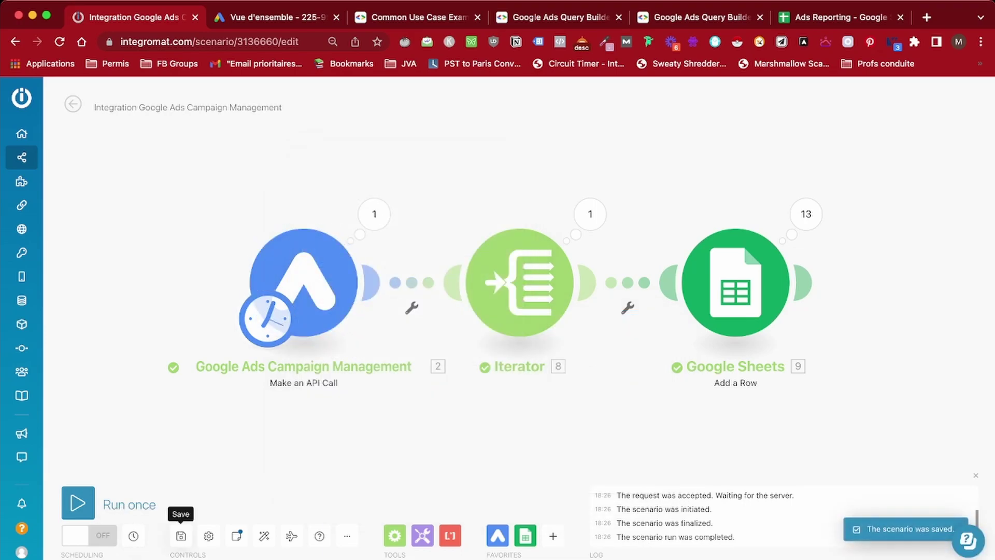